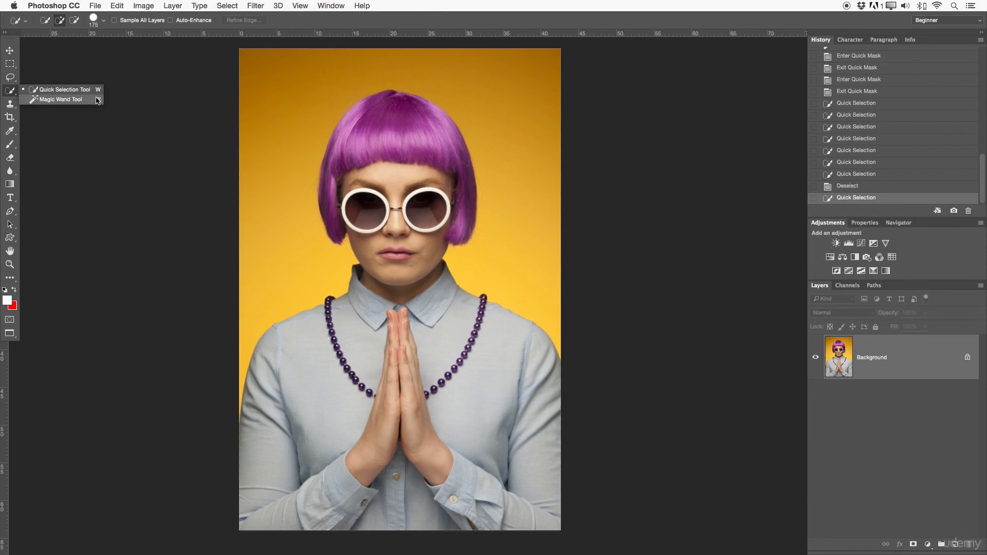
Step: Activate the Quick Selection Tool in new-selection mode and review its brush size and hardness options
{"action": "left_click", "coordinate": [64, 91]}
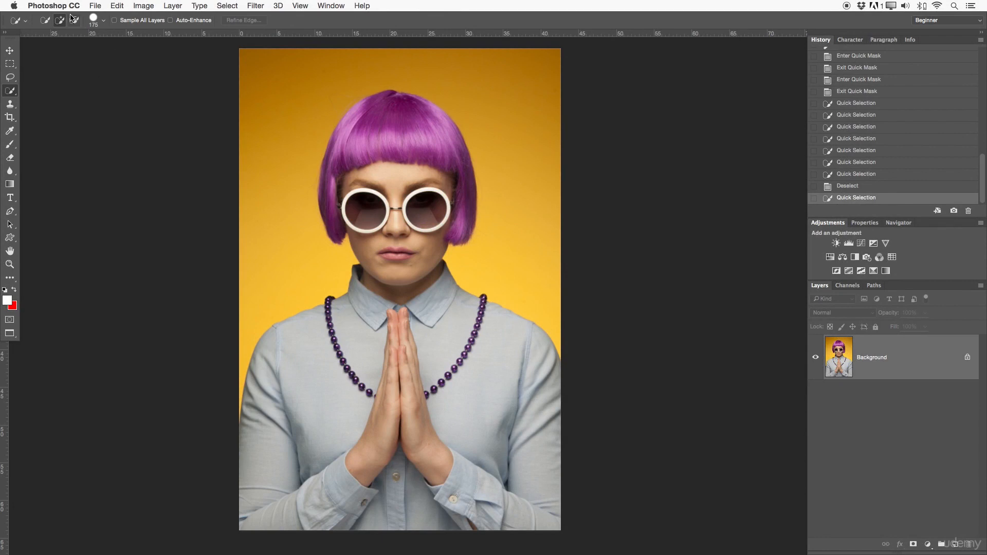
{"action": "left_click", "coordinate": [45, 21]}
{"action": "left_click", "coordinate": [103, 23]}
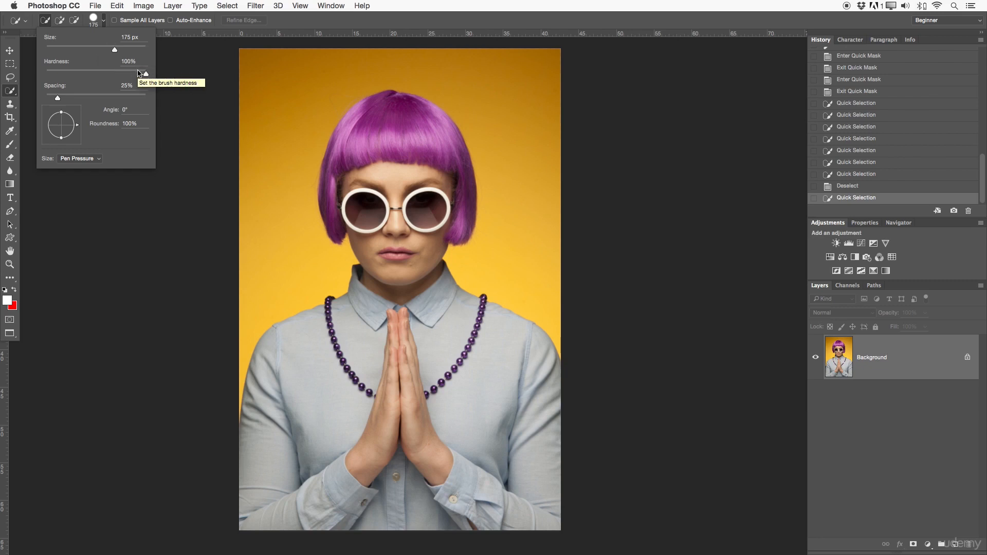
{"action": "left_click", "coordinate": [105, 24]}
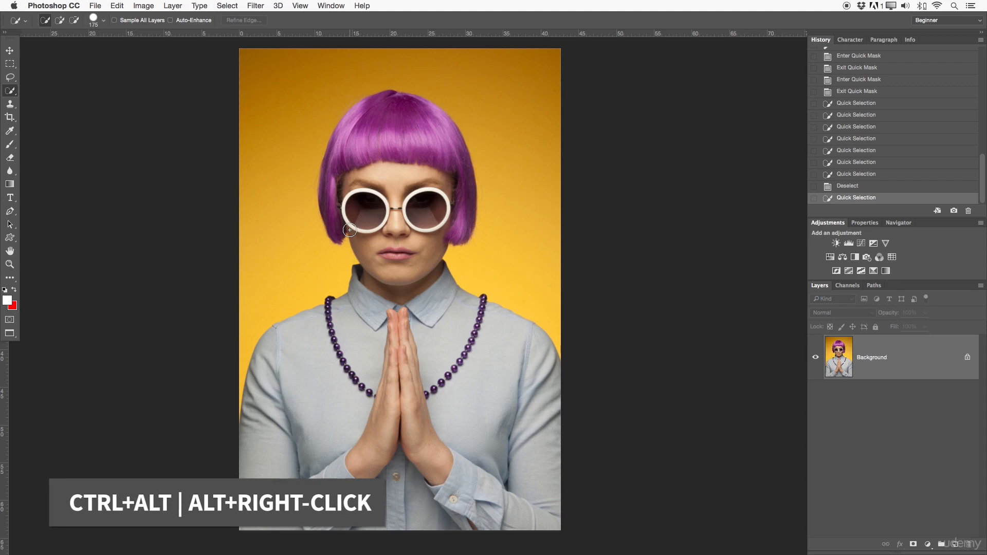
Step: Resize the Quick Selection brush on the canvas, trying different diameters and hardness levels, and finish at 304 px
{"action": "mouse_move", "coordinate": [366, 230]}
{"action": "left_mouse_down"}
{"action": "mouse_move", "coordinate": [496, 245]}
{"action": "mouse_move", "coordinate": [471, 250]}
{"action": "mouse_move", "coordinate": [430, 214]}
{"action": "mouse_move", "coordinate": [414, 215]}
{"action": "mouse_move", "coordinate": [434, 211]}
{"action": "mouse_move", "coordinate": [454, 244]}
{"action": "mouse_move", "coordinate": [423, 209]}
{"action": "mouse_move", "coordinate": [372, 226]}
{"action": "mouse_move", "coordinate": [465, 243]}
{"action": "mouse_move", "coordinate": [429, 234]}
{"action": "left_mouse_up"}
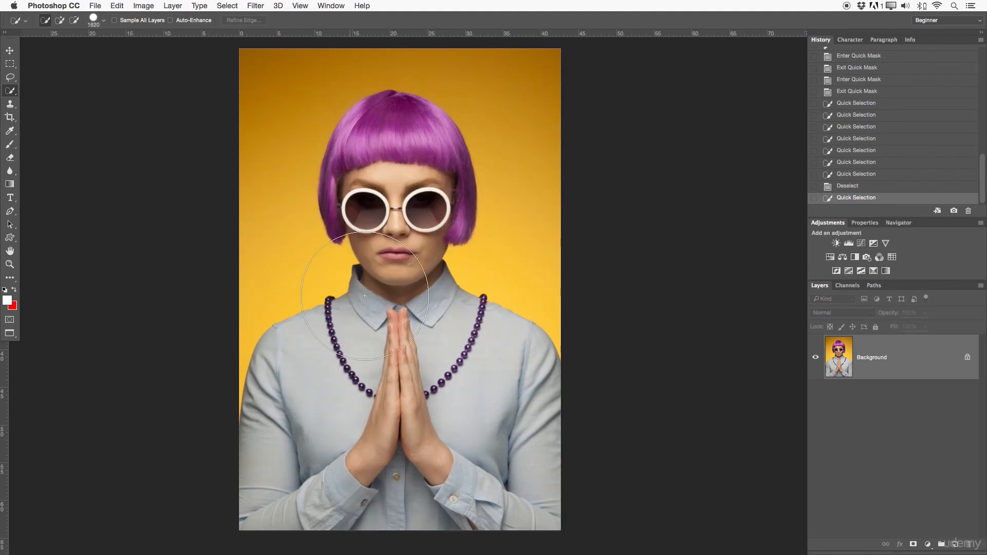
{"action": "mouse_move", "coordinate": [393, 284]}
{"action": "left_mouse_down"}
{"action": "mouse_move", "coordinate": [461, 291]}
{"action": "mouse_move", "coordinate": [347, 289]}
{"action": "mouse_move", "coordinate": [454, 289]}
{"action": "mouse_move", "coordinate": [461, 119]}
{"action": "mouse_move", "coordinate": [443, 401]}
{"action": "mouse_move", "coordinate": [461, 125]}
{"action": "mouse_move", "coordinate": [448, 374]}
{"action": "mouse_move", "coordinate": [448, 172]}
{"action": "mouse_move", "coordinate": [439, 320]}
{"action": "mouse_move", "coordinate": [439, 333]}
{"action": "mouse_move", "coordinate": [453, 179]}
{"action": "left_mouse_up"}
{"action": "mouse_move", "coordinate": [453, 245]}
{"action": "left_mouse_down"}
{"action": "mouse_move", "coordinate": [443, 331]}
{"action": "mouse_move", "coordinate": [443, 159]}
{"action": "left_mouse_up"}
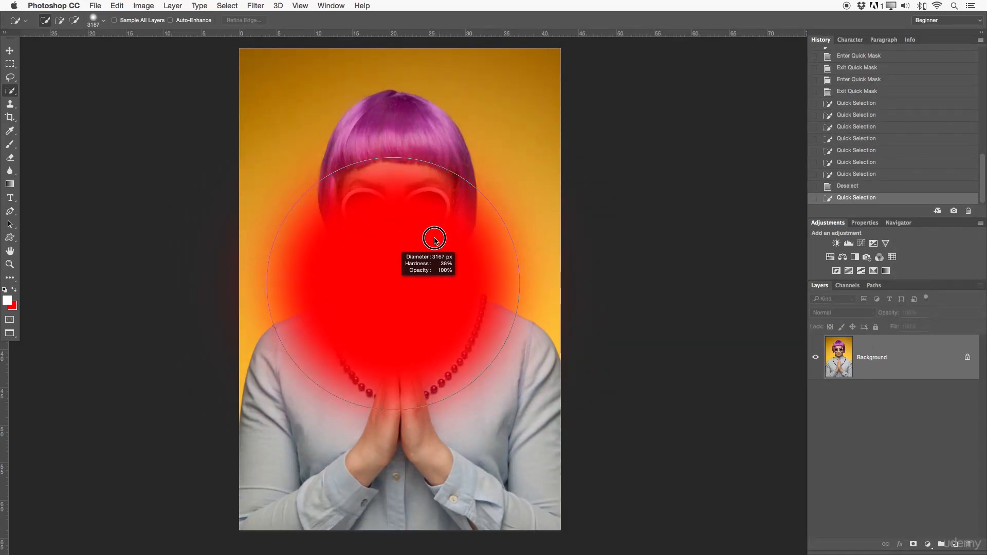
{"action": "left_click_drag", "start_coordinate": [418, 377], "coordinate": [429, 153]}
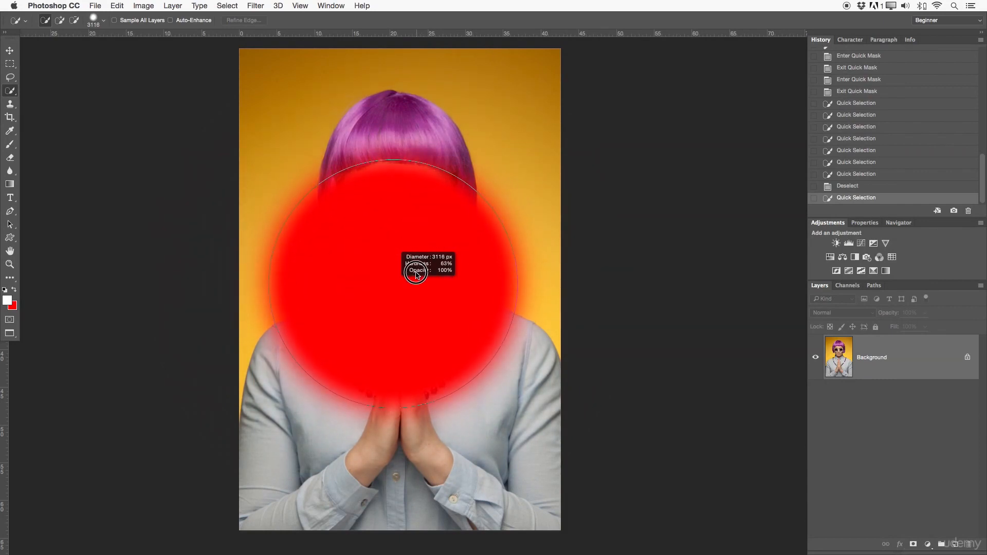
{"action": "left_click_drag", "start_coordinate": [419, 249], "coordinate": [421, 203]}
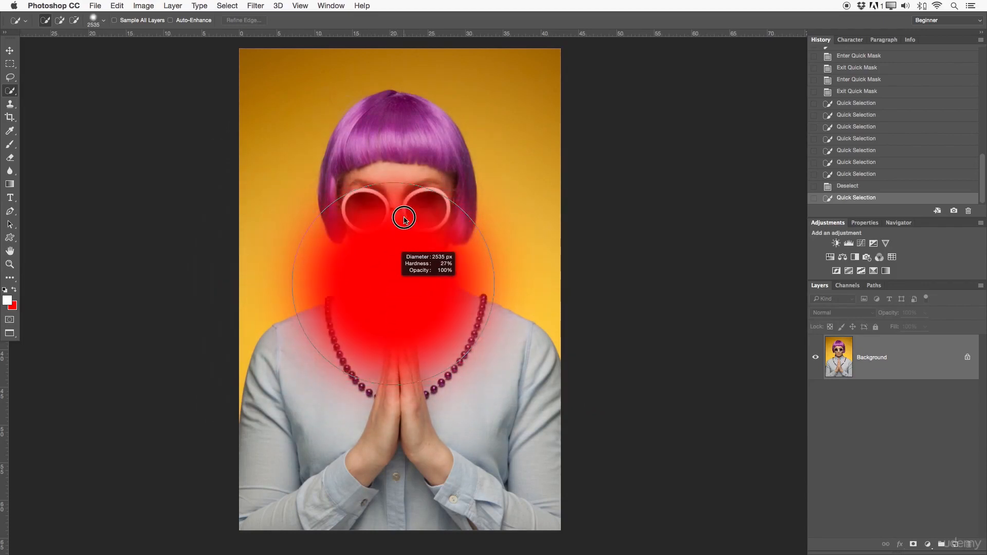
{"action": "mouse_move", "coordinate": [396, 301]}
{"action": "left_mouse_down"}
{"action": "mouse_move", "coordinate": [397, 246]}
{"action": "mouse_move", "coordinate": [396, 375]}
{"action": "mouse_move", "coordinate": [399, 360]}
{"action": "mouse_move", "coordinate": [388, 358]}
{"action": "mouse_move", "coordinate": [395, 321]}
{"action": "mouse_move", "coordinate": [387, 429]}
{"action": "mouse_move", "coordinate": [270, 344]}
{"action": "left_mouse_up"}
{"action": "left_click_drag", "start_coordinate": [415, 264], "coordinate": [403, 267]}
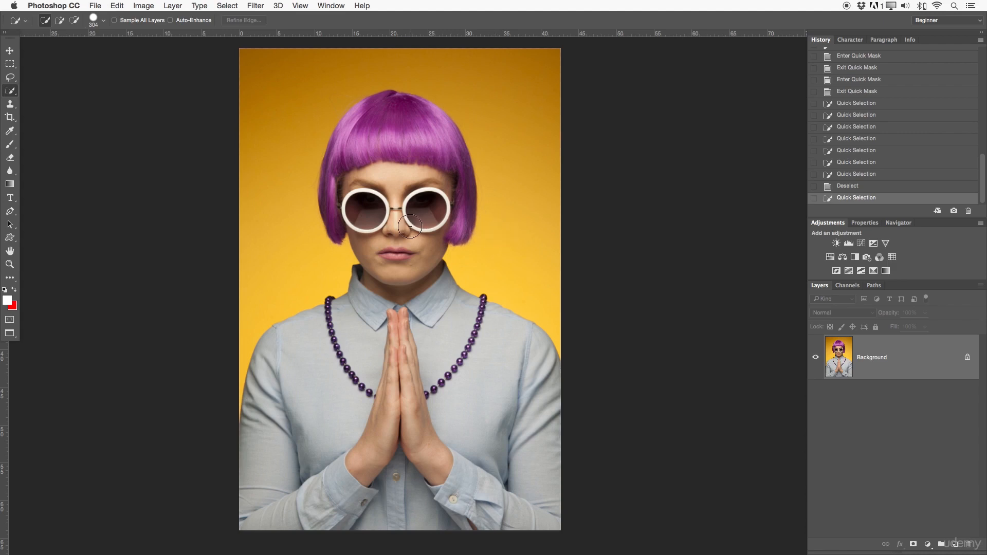
Step: Select the yellow background with Quick Selection and turn the selection into a mask on the unlocked layer, hiding the woman
{"action": "mouse_move", "coordinate": [225, 322]}
{"action": "left_mouse_down"}
{"action": "mouse_move", "coordinate": [315, 267]}
{"action": "mouse_move", "coordinate": [284, 191]}
{"action": "mouse_move", "coordinate": [288, 97]}
{"action": "mouse_move", "coordinate": [364, 53]}
{"action": "mouse_move", "coordinate": [433, 54]}
{"action": "mouse_move", "coordinate": [480, 80]}
{"action": "mouse_move", "coordinate": [507, 118]}
{"action": "mouse_move", "coordinate": [516, 172]}
{"action": "mouse_move", "coordinate": [505, 236]}
{"action": "mouse_move", "coordinate": [476, 242]}
{"action": "left_mouse_up"}
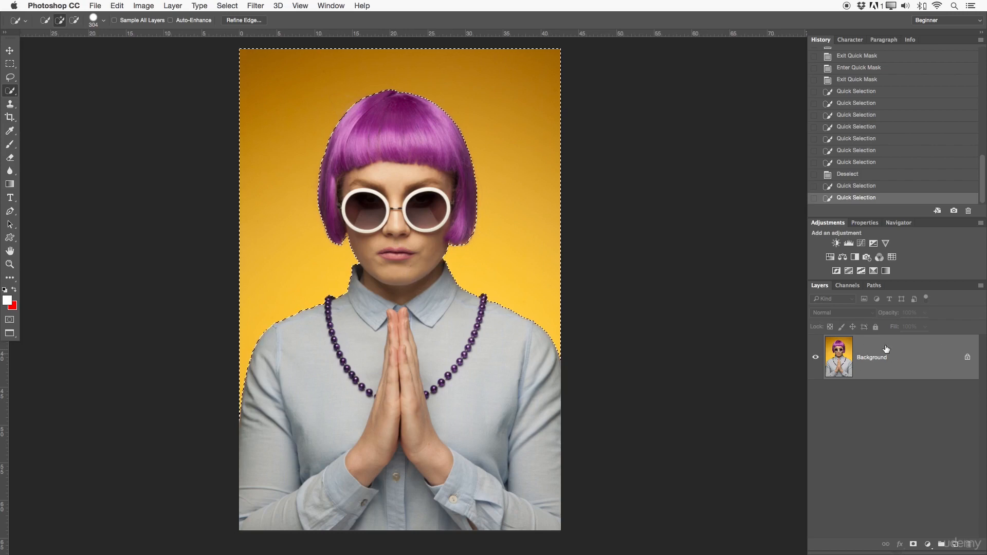
{"action": "left_click", "coordinate": [966, 358]}
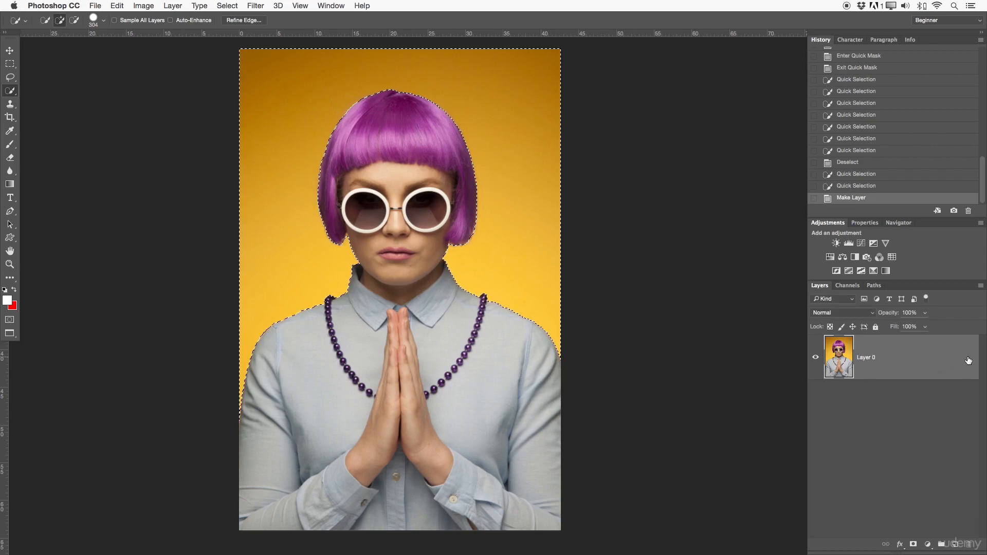
{"action": "left_click", "coordinate": [915, 545], "text": "alt"}
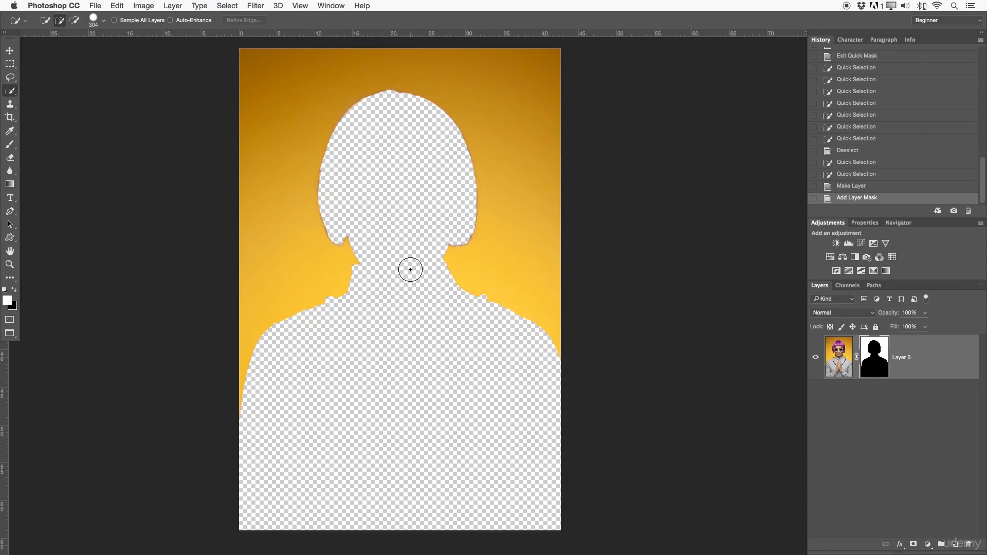
Step: Inspect the masked silhouette up close and revert the document to its last Quick Selection state
{"action": "key", "text": "z"}
{"action": "left_click", "coordinate": [376, 244]}
{"action": "left_click", "coordinate": [366, 244]}
{"action": "left_click", "coordinate": [332, 368]}
{"action": "left_click_drag", "start_coordinate": [411, 395], "coordinate": [340, 383]}
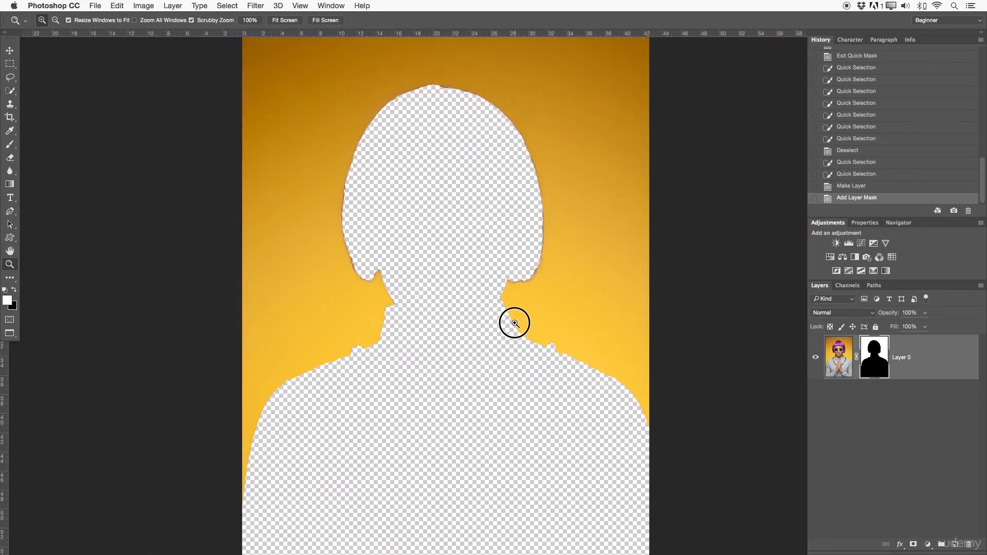
{"action": "left_click", "coordinate": [853, 175]}
{"action": "left_click_drag", "start_coordinate": [600, 217], "coordinate": [564, 224]}
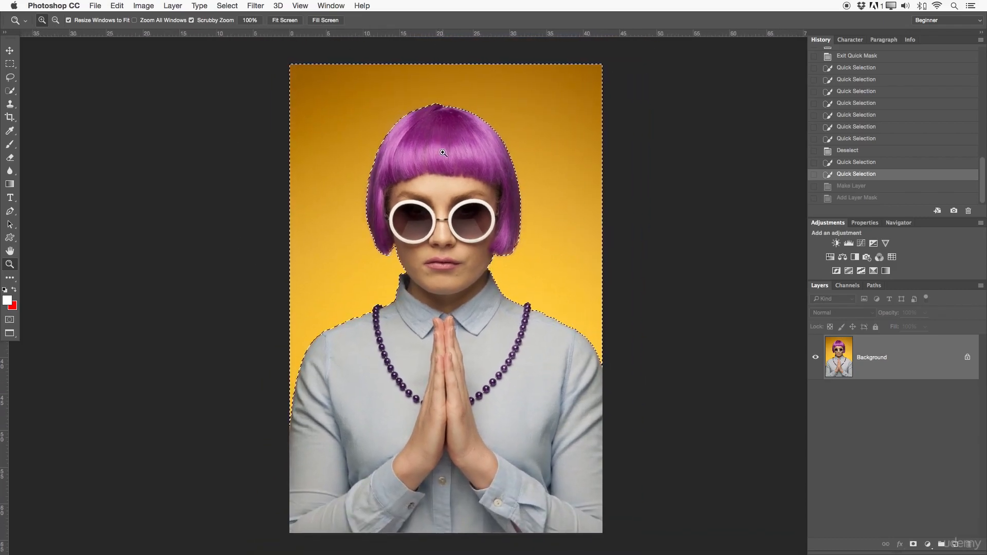
Step: Invert the background selection and add a layer mask that hides the yellow background behind the woman
{"action": "left_click", "coordinate": [9, 90]}
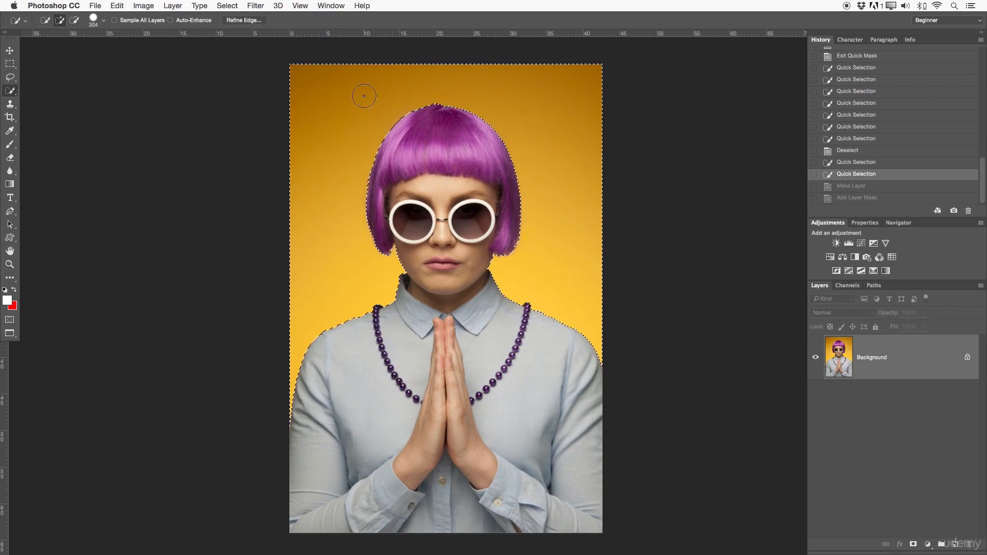
{"action": "right_click", "coordinate": [337, 147]}
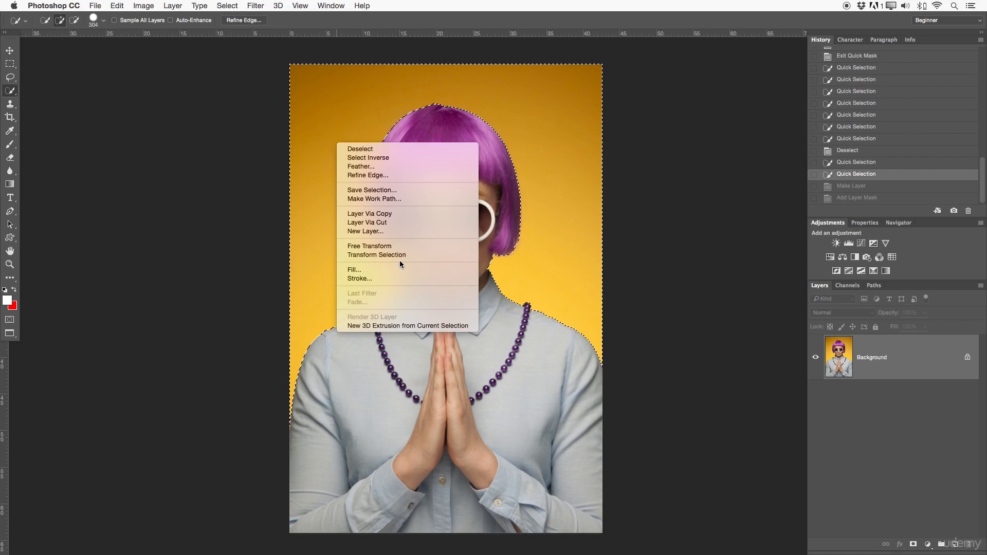
{"action": "left_click", "coordinate": [379, 158]}
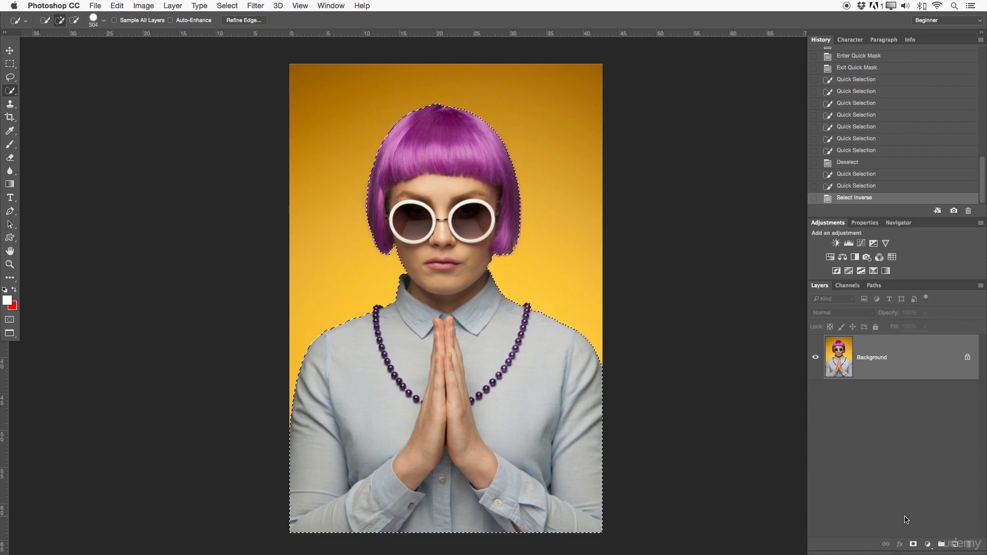
{"action": "left_click", "coordinate": [914, 545]}
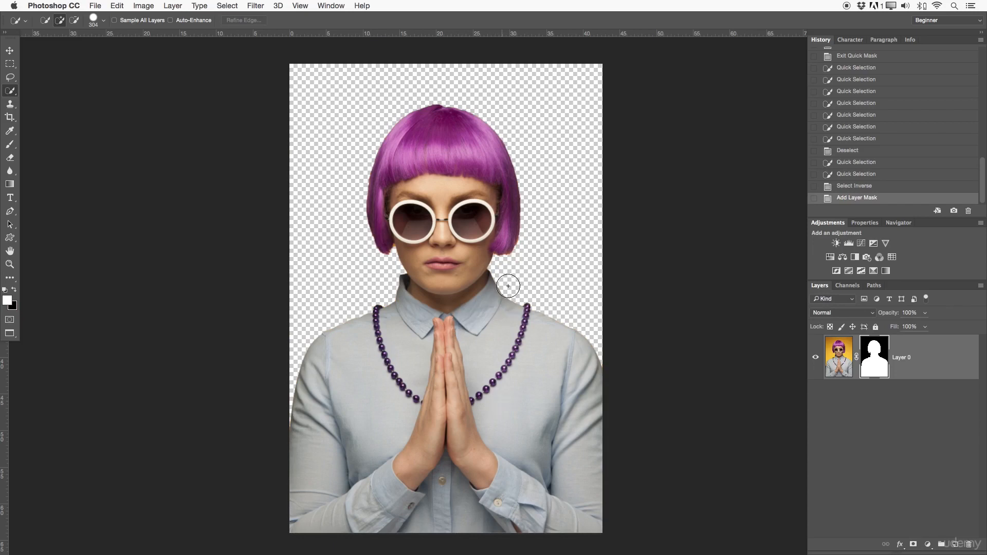
Step: Refine the layer mask by brushing along the woman's hair, neck and shoulder edges at size 150, with output to Layer Mask
{"action": "key", "text": "z"}
{"action": "left_click_drag", "start_coordinate": [520, 247], "coordinate": [592, 242]}
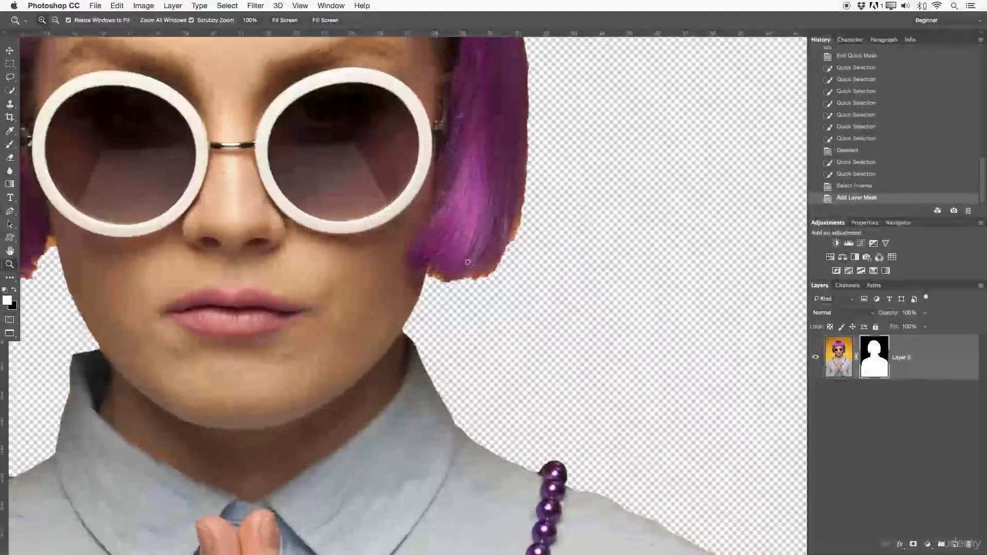
{"action": "left_click_drag", "start_coordinate": [504, 247], "coordinate": [447, 248]}
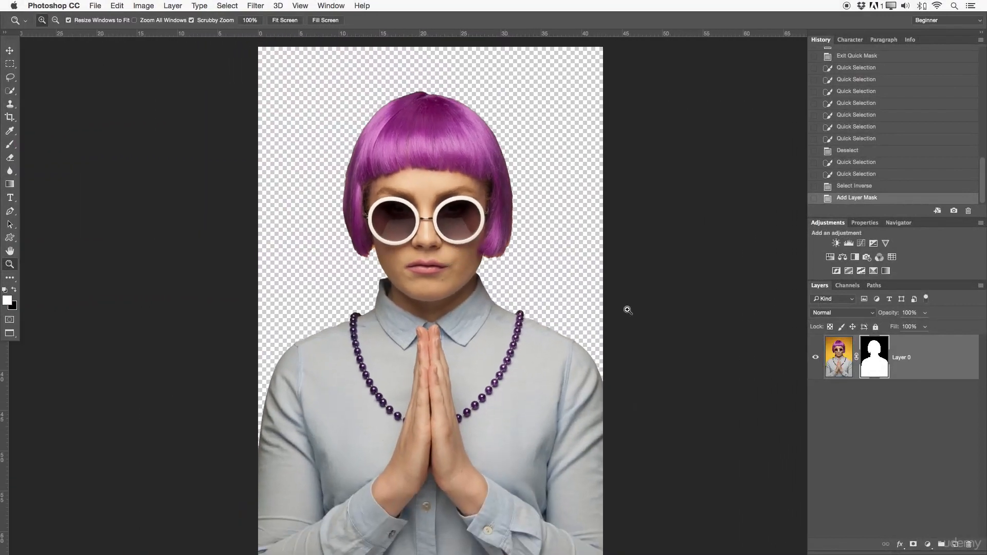
{"action": "right_click", "coordinate": [876, 356]}
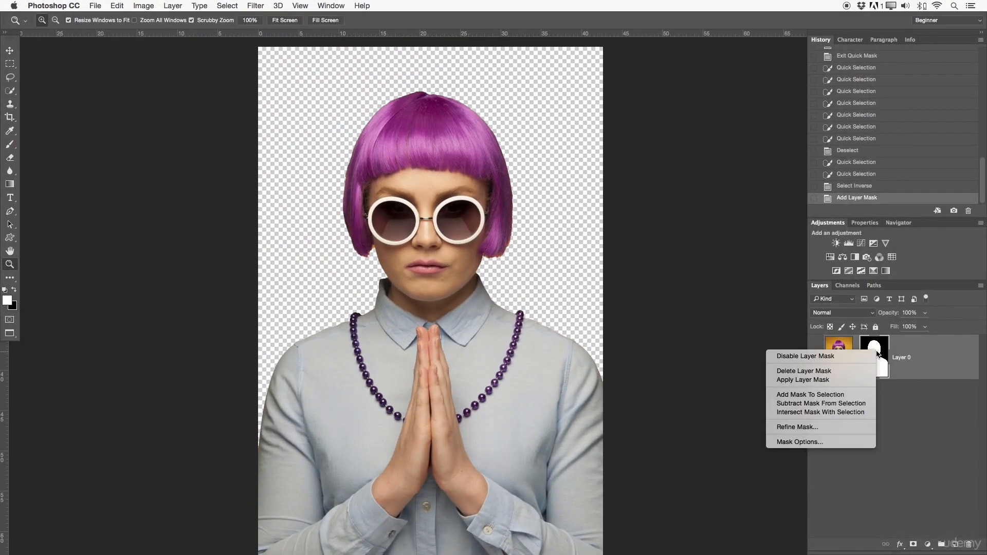
{"action": "left_click", "coordinate": [788, 427]}
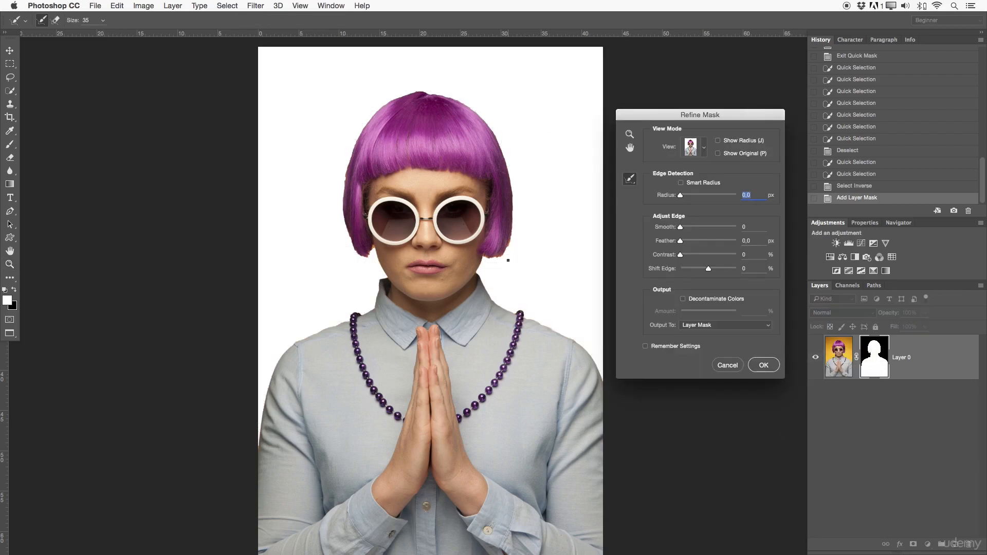
{"action": "mouse_move", "coordinate": [503, 257]}
{"action": "left_mouse_down"}
{"action": "mouse_move", "coordinate": [486, 258]}
{"action": "mouse_move", "coordinate": [485, 286]}
{"action": "mouse_move", "coordinate": [558, 332]}
{"action": "mouse_move", "coordinate": [603, 384]}
{"action": "left_mouse_up"}
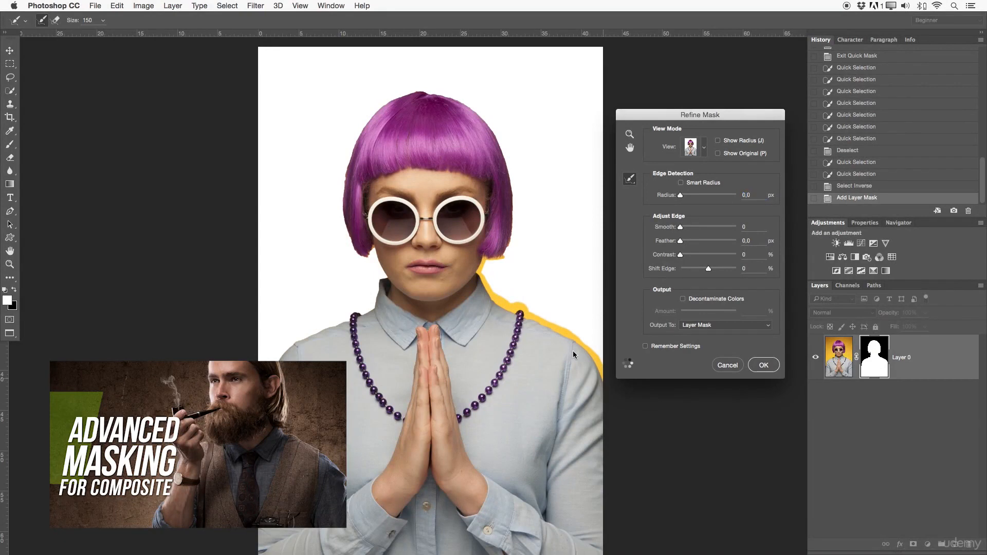
{"action": "mouse_move", "coordinate": [505, 253]}
{"action": "left_mouse_down"}
{"action": "mouse_move", "coordinate": [512, 189]}
{"action": "mouse_move", "coordinate": [484, 109]}
{"action": "mouse_move", "coordinate": [458, 96]}
{"action": "mouse_move", "coordinate": [486, 121]}
{"action": "mouse_move", "coordinate": [414, 90]}
{"action": "mouse_move", "coordinate": [374, 111]}
{"action": "mouse_move", "coordinate": [342, 179]}
{"action": "mouse_move", "coordinate": [345, 223]}
{"action": "mouse_move", "coordinate": [364, 251]}
{"action": "left_mouse_up"}
{"action": "mouse_move", "coordinate": [363, 256]}
{"action": "left_mouse_down"}
{"action": "mouse_move", "coordinate": [384, 274]}
{"action": "mouse_move", "coordinate": [371, 310]}
{"action": "mouse_move", "coordinate": [350, 311]}
{"action": "mouse_move", "coordinate": [349, 322]}
{"action": "mouse_move", "coordinate": [267, 360]}
{"action": "left_mouse_up"}
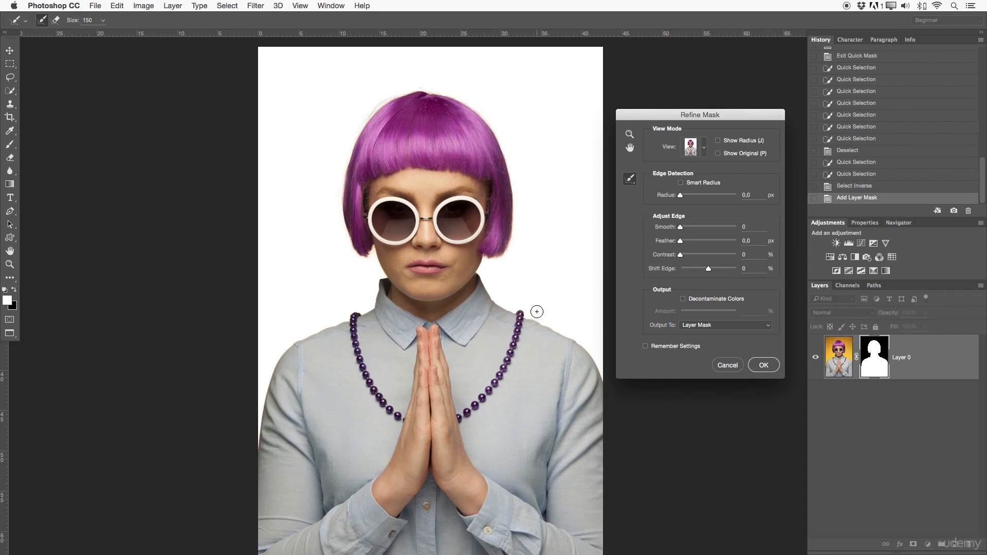
{"action": "left_click", "coordinate": [767, 366]}
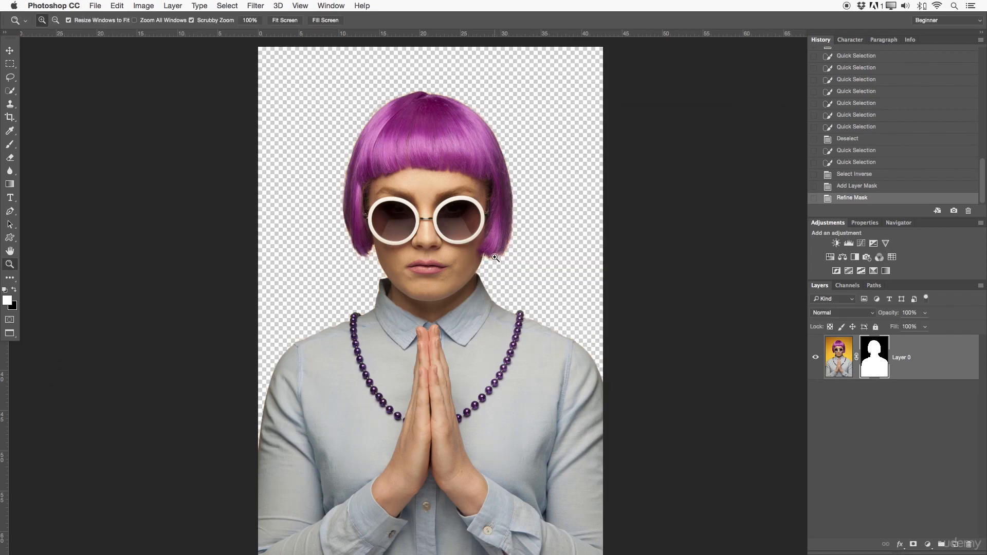
Step: Inspect the refined hair edges, revert the document to its Select Inverse state and clear the selection
{"action": "left_click_drag", "start_coordinate": [496, 256], "coordinate": [440, 277]}
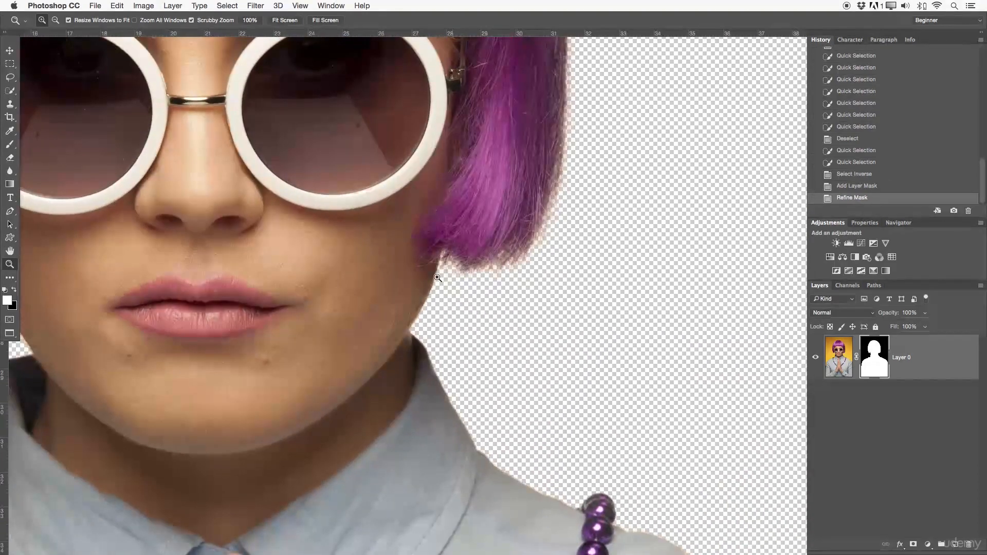
{"action": "left_click_drag", "start_coordinate": [547, 195], "coordinate": [551, 459]}
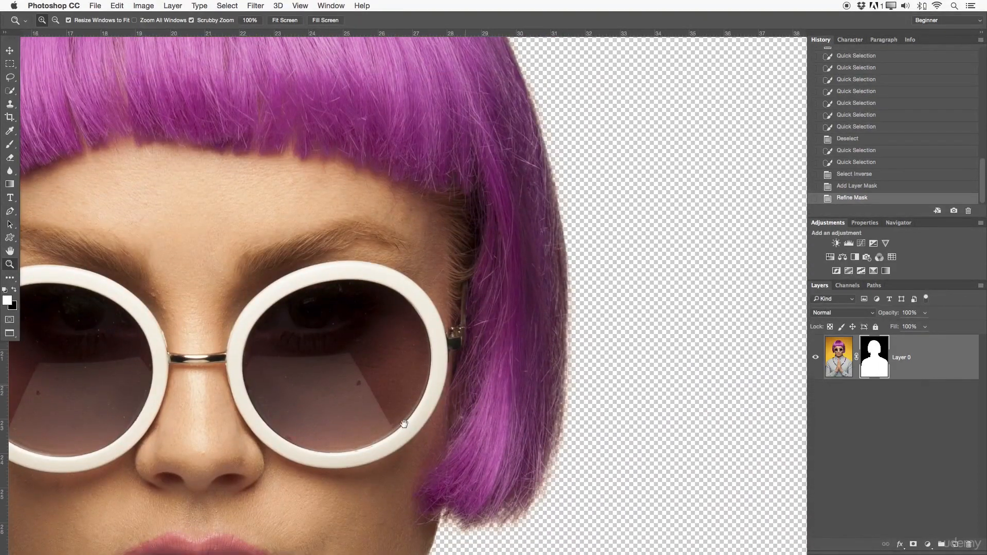
{"action": "left_click_drag", "start_coordinate": [456, 392], "coordinate": [659, 344]}
{"action": "left_click_drag", "start_coordinate": [305, 441], "coordinate": [329, 284]}
{"action": "left_click_drag", "start_coordinate": [434, 273], "coordinate": [373, 278]}
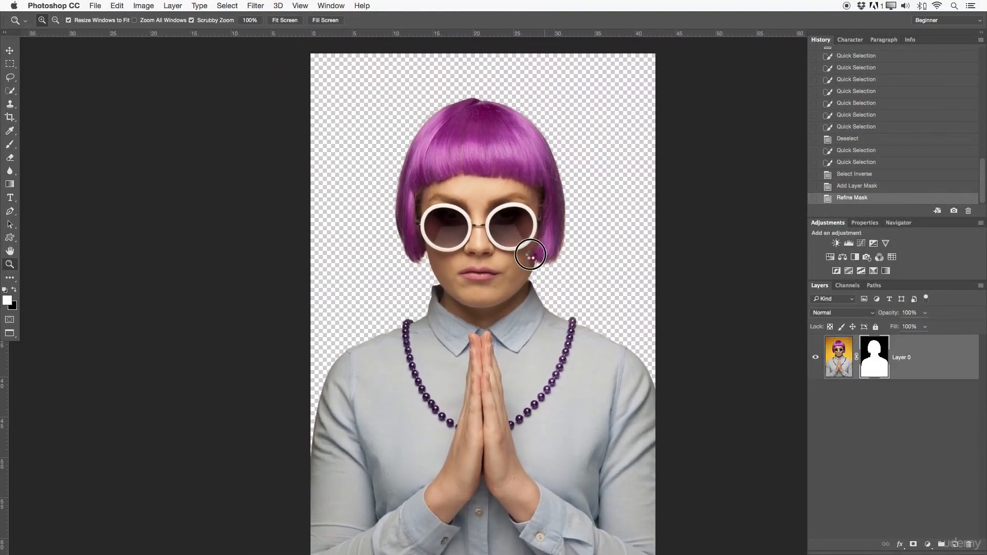
{"action": "left_click", "coordinate": [846, 188]}
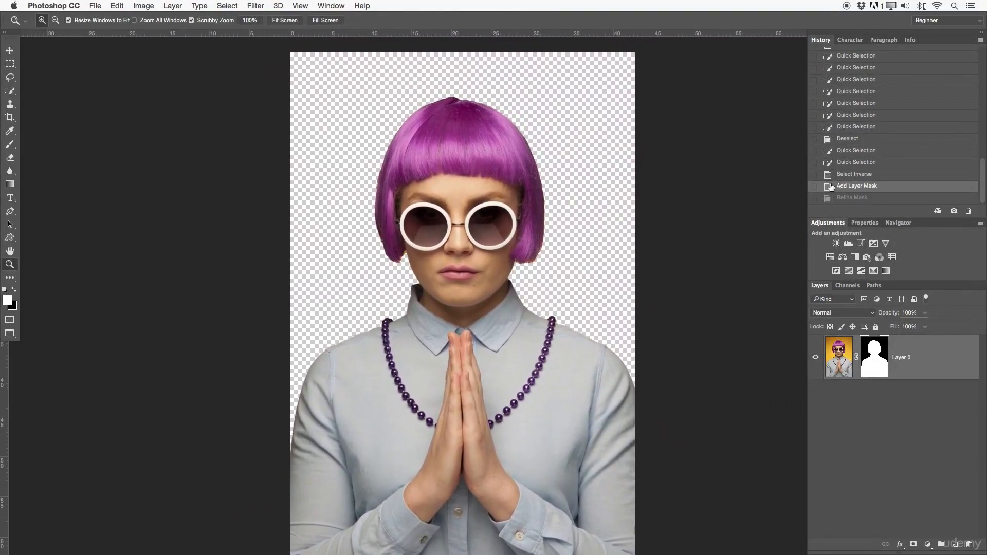
{"action": "left_click", "coordinate": [833, 176]}
{"action": "left_click_drag", "start_coordinate": [540, 225], "coordinate": [503, 221]}
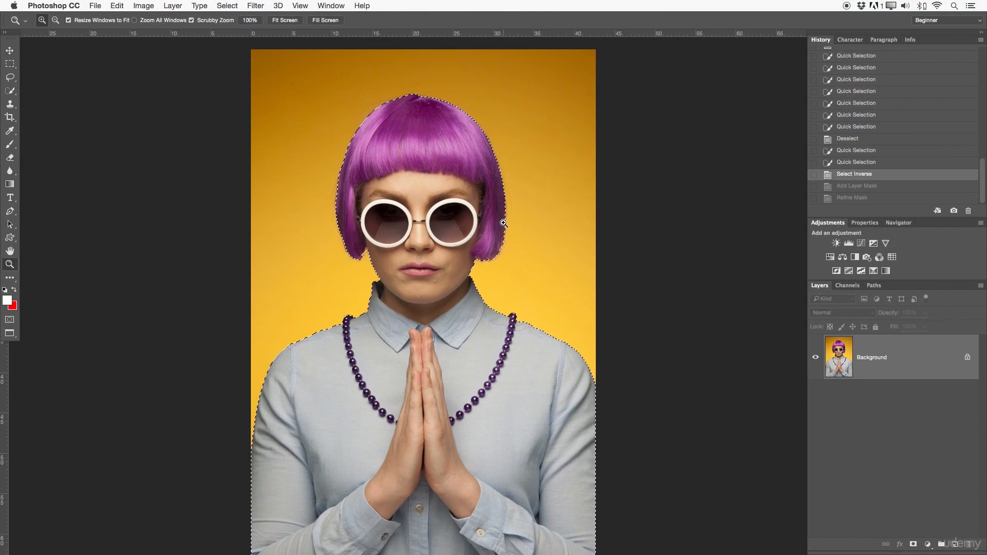
{"action": "key", "text": "super+d"}
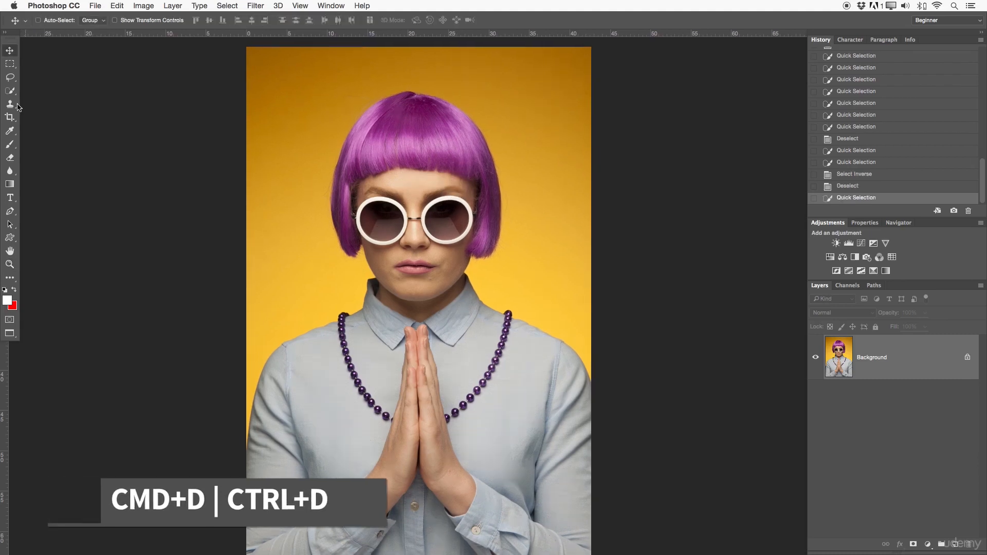
Step: Paint a Quick Selection covering the woman and the yellow background area beside her on the image's left side
{"action": "right_click", "coordinate": [10, 90]}
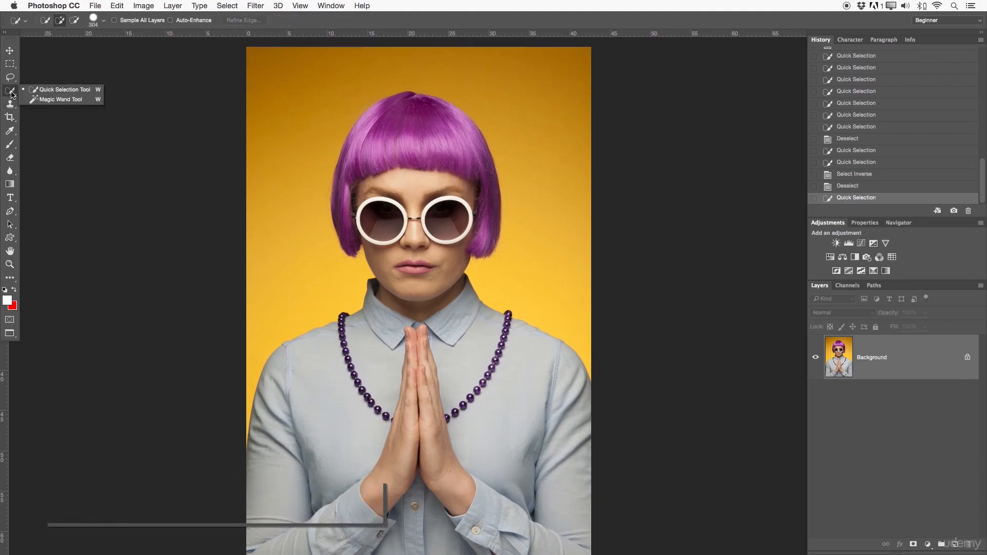
{"action": "left_click", "coordinate": [54, 88]}
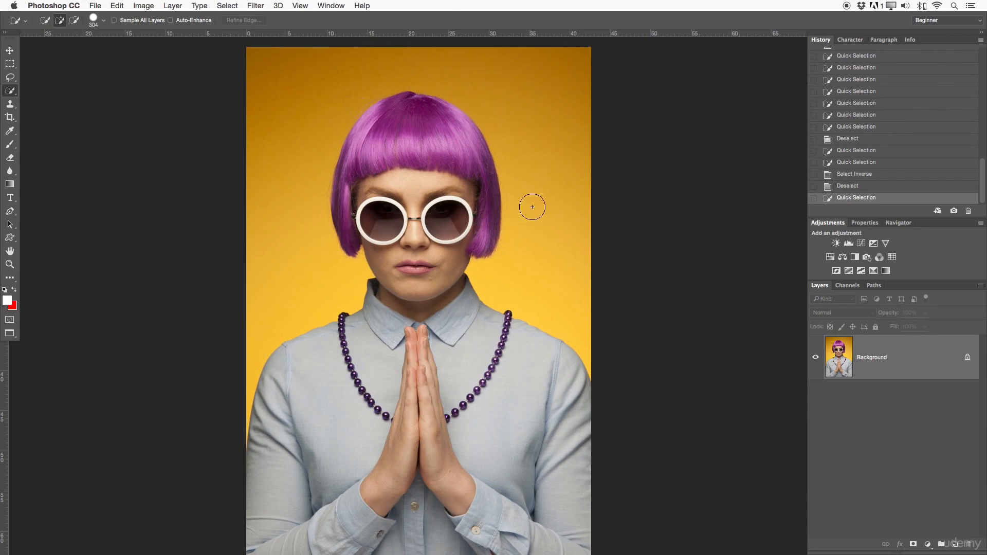
{"action": "mouse_move", "coordinate": [323, 544]}
{"action": "left_mouse_down"}
{"action": "mouse_move", "coordinate": [319, 465]}
{"action": "mouse_move", "coordinate": [296, 524]}
{"action": "mouse_move", "coordinate": [292, 502]}
{"action": "mouse_move", "coordinate": [311, 435]}
{"action": "mouse_move", "coordinate": [359, 377]}
{"action": "mouse_move", "coordinate": [392, 360]}
{"action": "mouse_move", "coordinate": [408, 278]}
{"action": "mouse_move", "coordinate": [385, 235]}
{"action": "mouse_move", "coordinate": [290, 184]}
{"action": "mouse_move", "coordinate": [352, 170]}
{"action": "mouse_move", "coordinate": [383, 127]}
{"action": "mouse_move", "coordinate": [422, 113]}
{"action": "mouse_move", "coordinate": [445, 139]}
{"action": "mouse_move", "coordinate": [447, 269]}
{"action": "mouse_move", "coordinate": [499, 399]}
{"action": "mouse_move", "coordinate": [433, 376]}
{"action": "mouse_move", "coordinate": [419, 393]}
{"action": "mouse_move", "coordinate": [417, 432]}
{"action": "mouse_move", "coordinate": [465, 504]}
{"action": "mouse_move", "coordinate": [599, 510]}
{"action": "mouse_move", "coordinate": [586, 489]}
{"action": "left_mouse_up"}
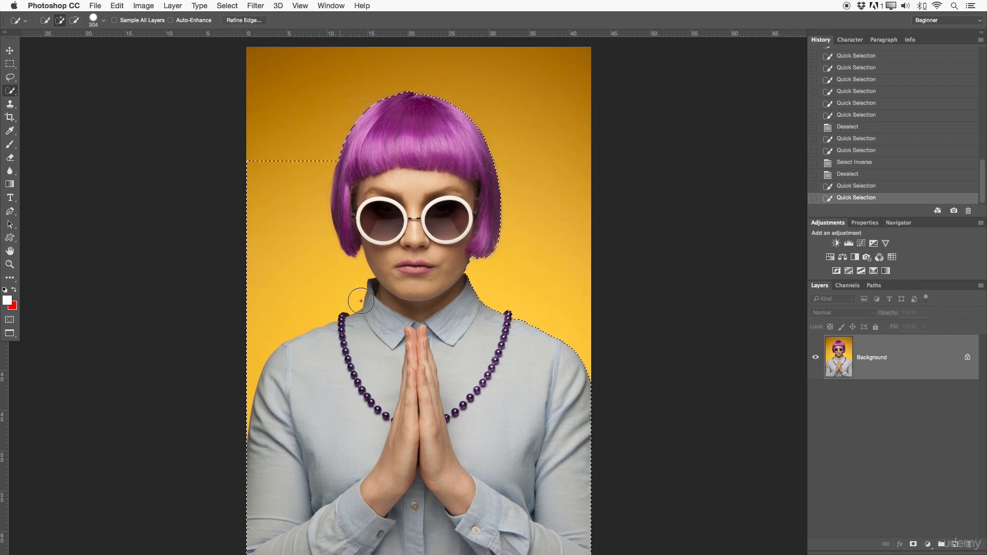
Step: Subtract the yellow background beside the woman from the Quick Selection using subtract mode, and clear the selection
{"action": "key", "text": "alt"}
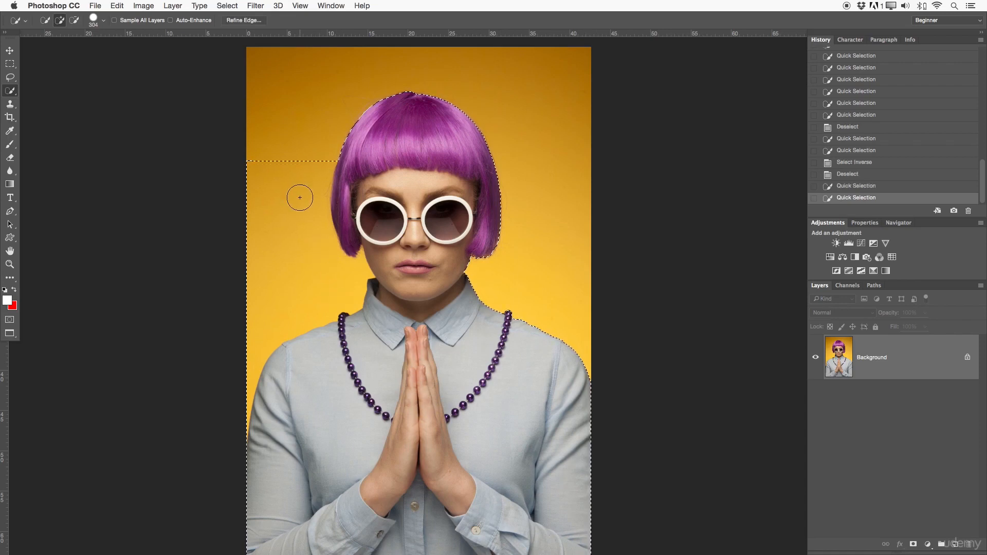
{"action": "left_click", "coordinate": [74, 22]}
{"action": "key", "text": "alt"}
{"action": "key", "text": "alt"}
{"action": "key", "text": "alt"}
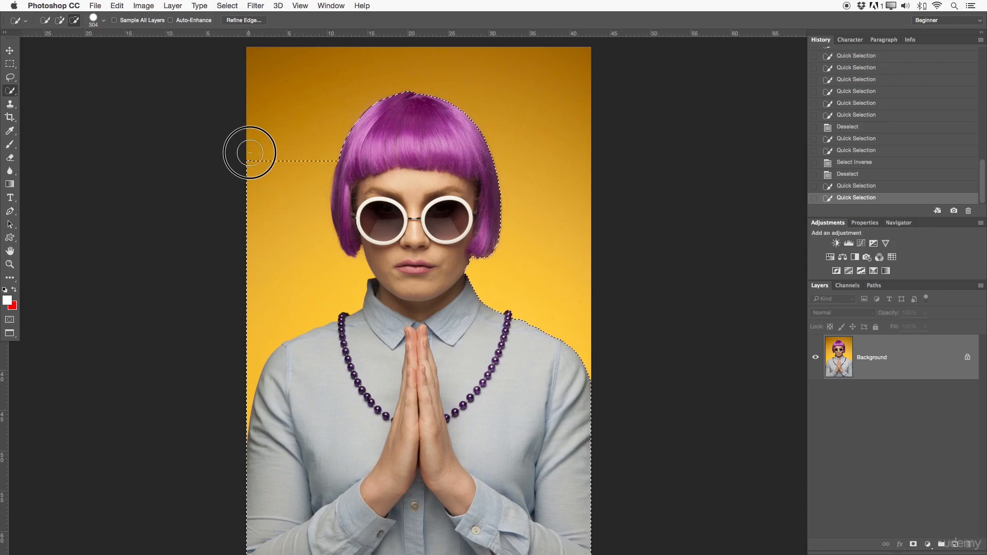
{"action": "mouse_move", "coordinate": [309, 161]}
{"action": "left_mouse_down"}
{"action": "mouse_move", "coordinate": [301, 248]}
{"action": "mouse_move", "coordinate": [321, 151]}
{"action": "mouse_move", "coordinate": [314, 222]}
{"action": "mouse_move", "coordinate": [295, 179]}
{"action": "mouse_move", "coordinate": [280, 232]}
{"action": "mouse_move", "coordinate": [303, 153]}
{"action": "left_mouse_up"}
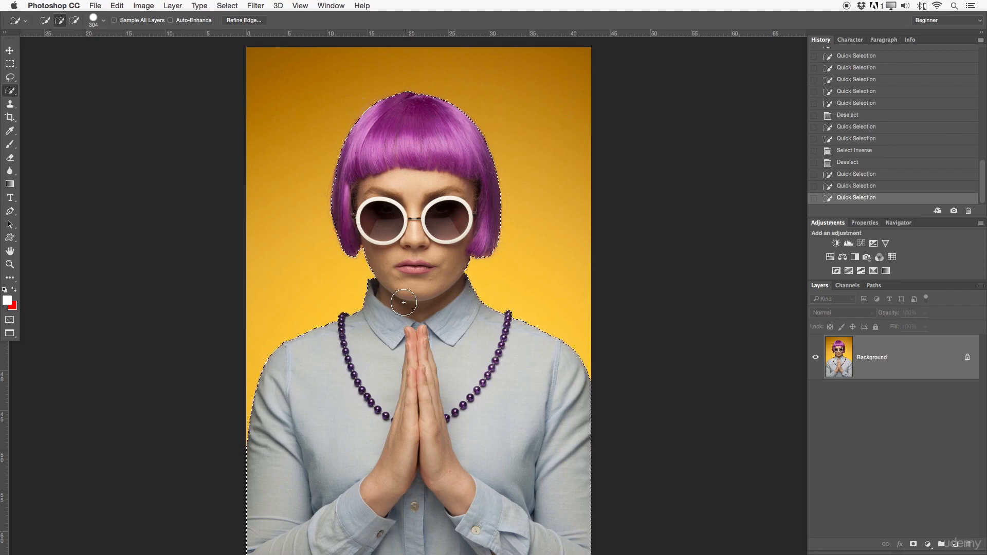
{"action": "key", "text": "super+d"}
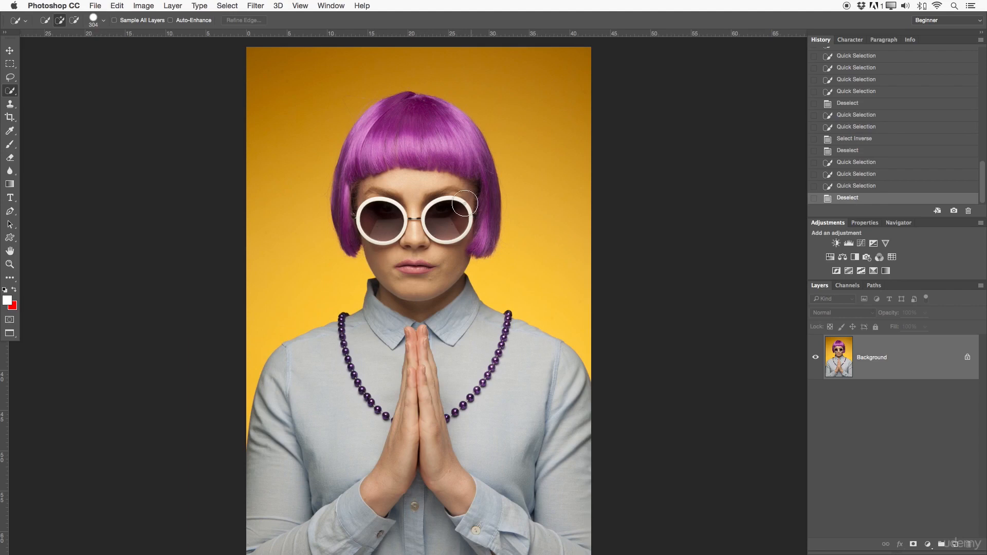
Step: Make a Quick Selection of both sunglass lenses, check its edges up close and clear the selection
{"action": "left_click_drag", "start_coordinate": [447, 207], "coordinate": [383, 218]}
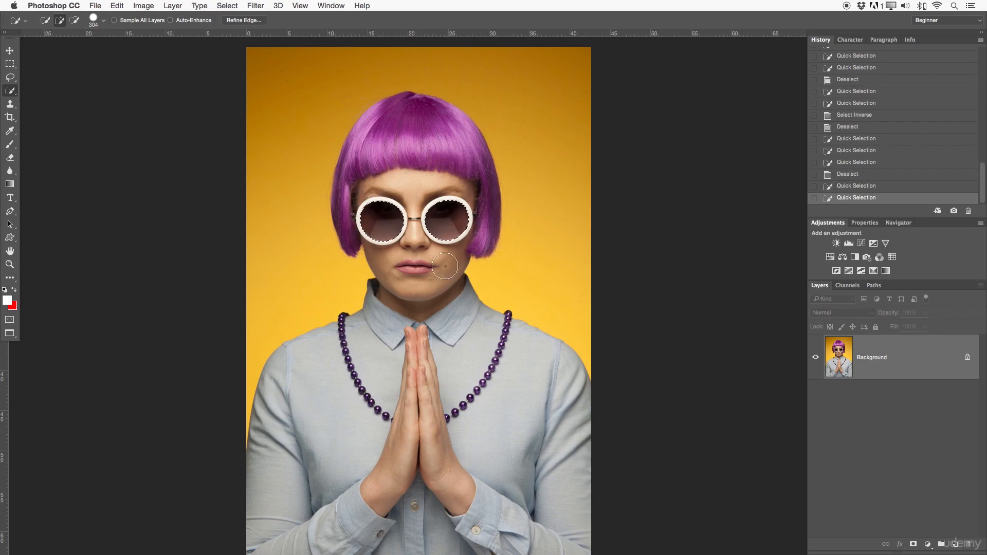
{"action": "key", "text": "z"}
{"action": "left_click_drag", "start_coordinate": [443, 250], "coordinate": [494, 247]}
{"action": "left_click_drag", "start_coordinate": [468, 156], "coordinate": [512, 214]}
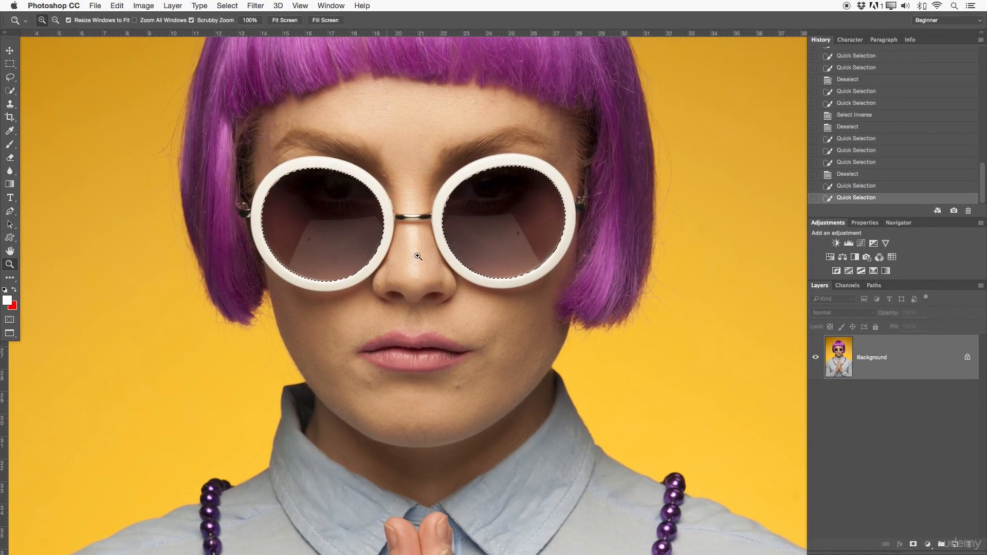
{"action": "left_click_drag", "start_coordinate": [420, 230], "coordinate": [373, 221]}
{"action": "key", "text": "super+d"}
Step: Activate the Magic Wand tool and compare its selection modes with those of the Rectangular Marquee tool
{"action": "left_click_drag", "start_coordinate": [10, 90], "coordinate": [37, 100]}
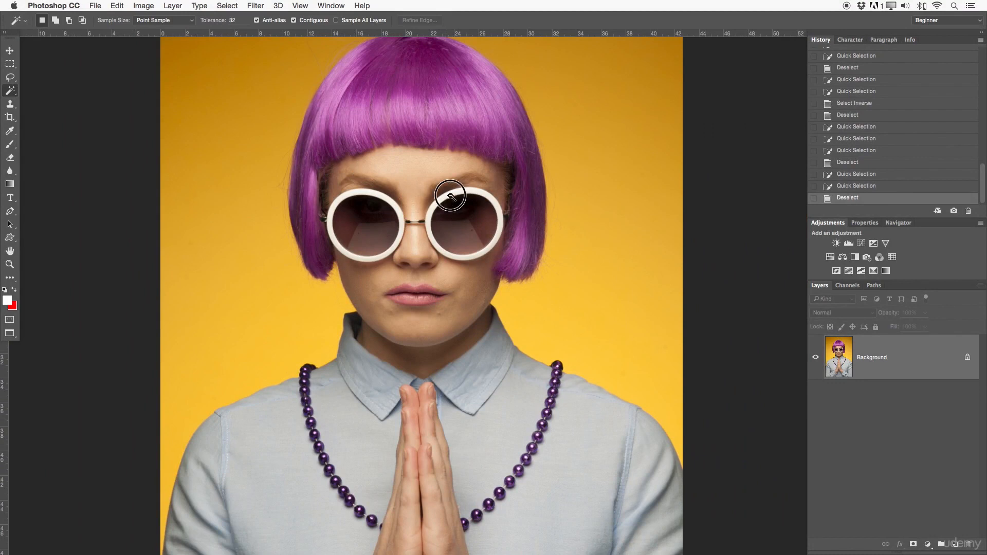
{"action": "scroll", "coordinate": [481, 223], "scroll_direction": "up", "scroll_amount": 2}
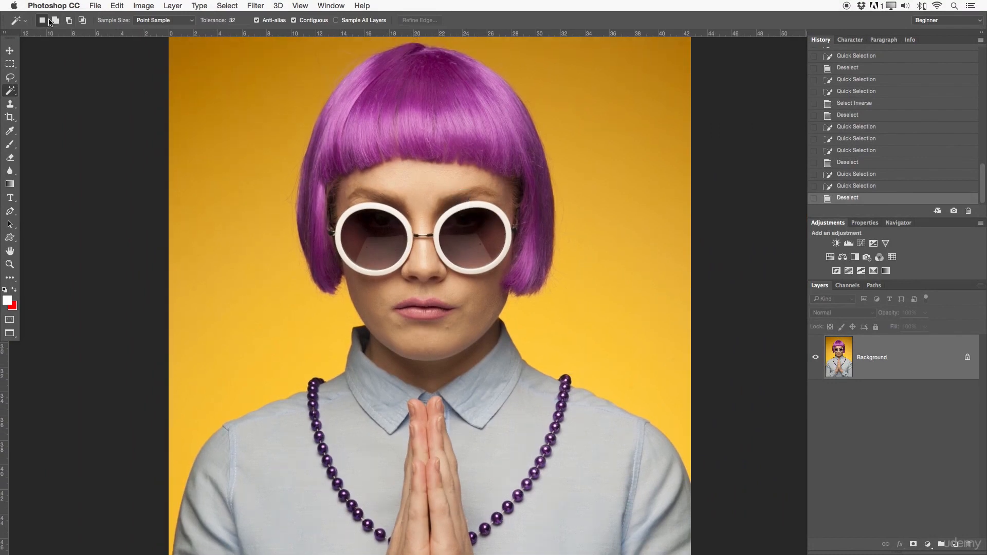
{"action": "left_click", "coordinate": [11, 65]}
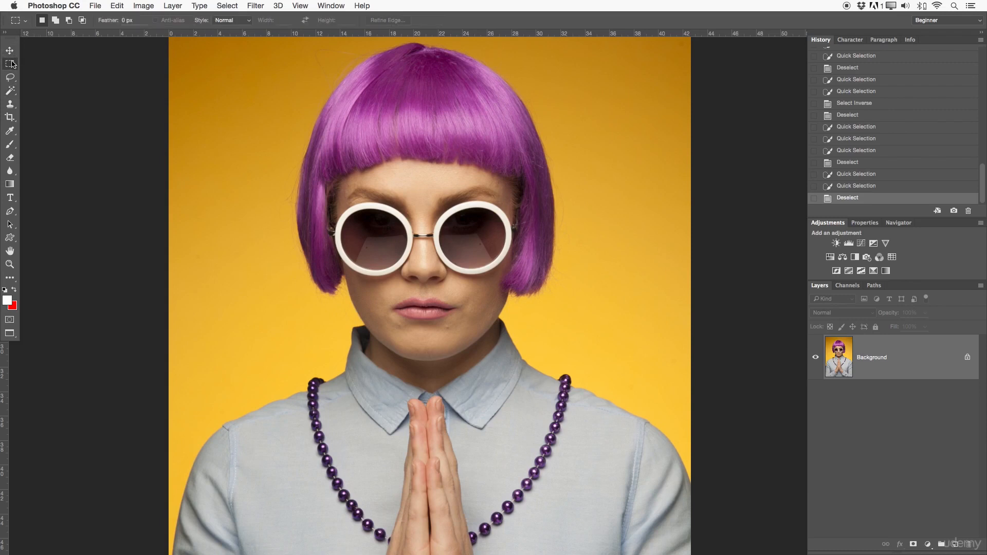
{"action": "left_click", "coordinate": [15, 92]}
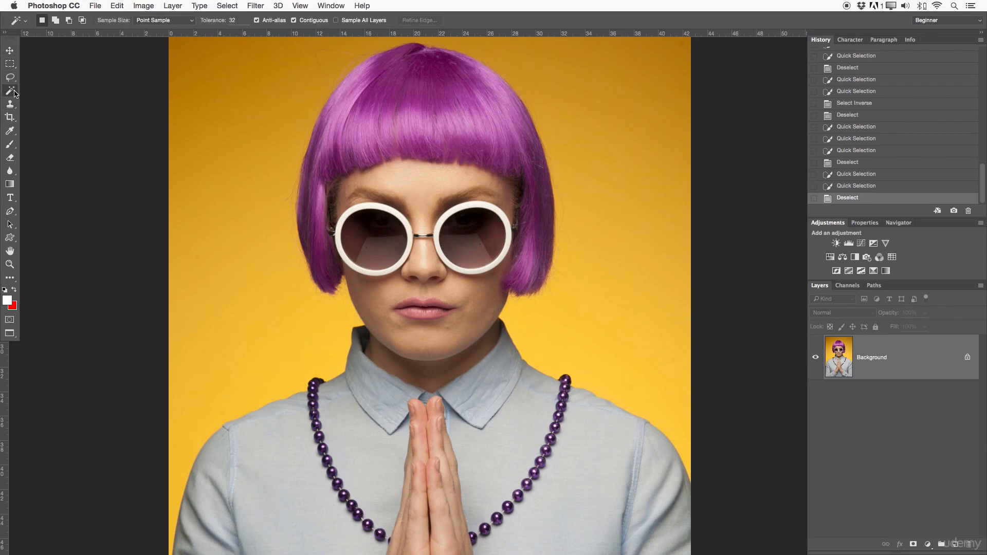
{"action": "scroll", "coordinate": [471, 292], "scroll_direction": "up", "scroll_amount": 3}
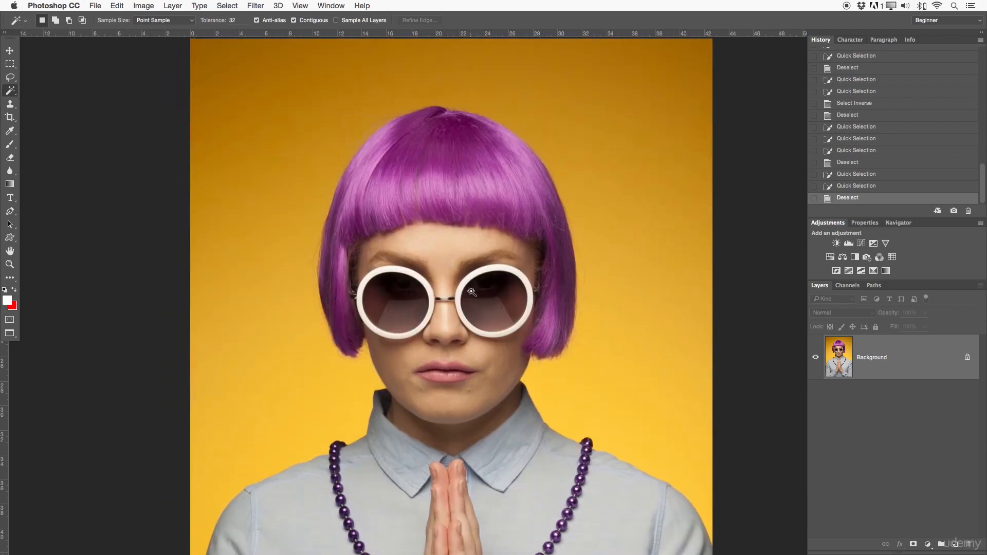
{"action": "key", "text": "z"}
{"action": "left_click", "coordinate": [424, 279], "text": "alt"}
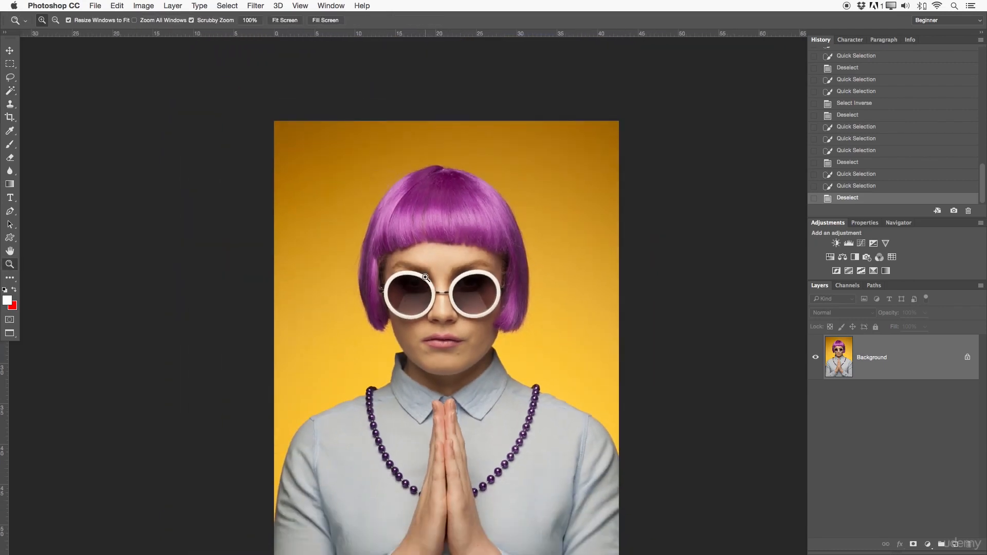
{"action": "left_click_drag", "start_coordinate": [399, 359], "coordinate": [401, 335]}
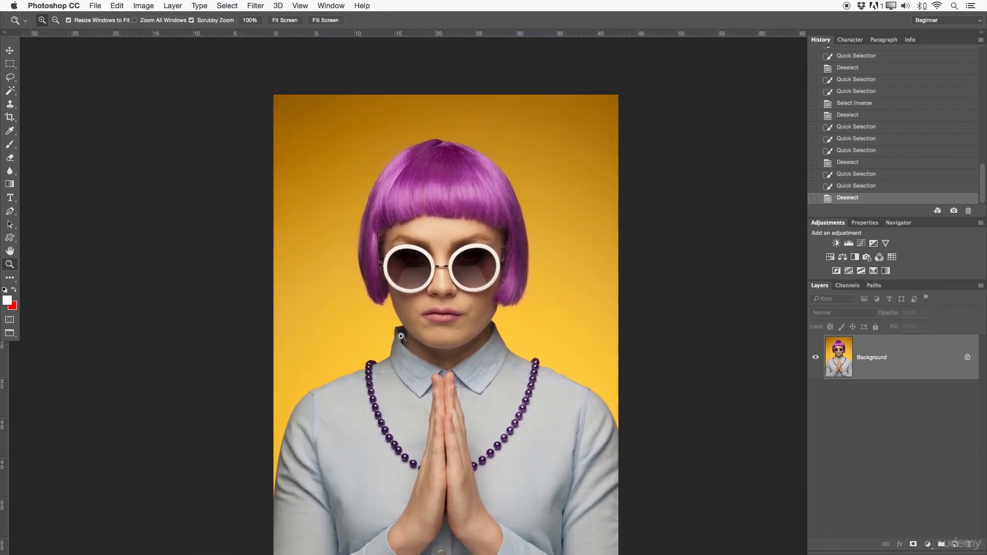
Step: Select the whole yellow background with the Magic Wand, adding the missed tones and hair-edge patches, and clear the selection
{"action": "left_click_drag", "start_coordinate": [11, 91], "coordinate": [30, 103]}
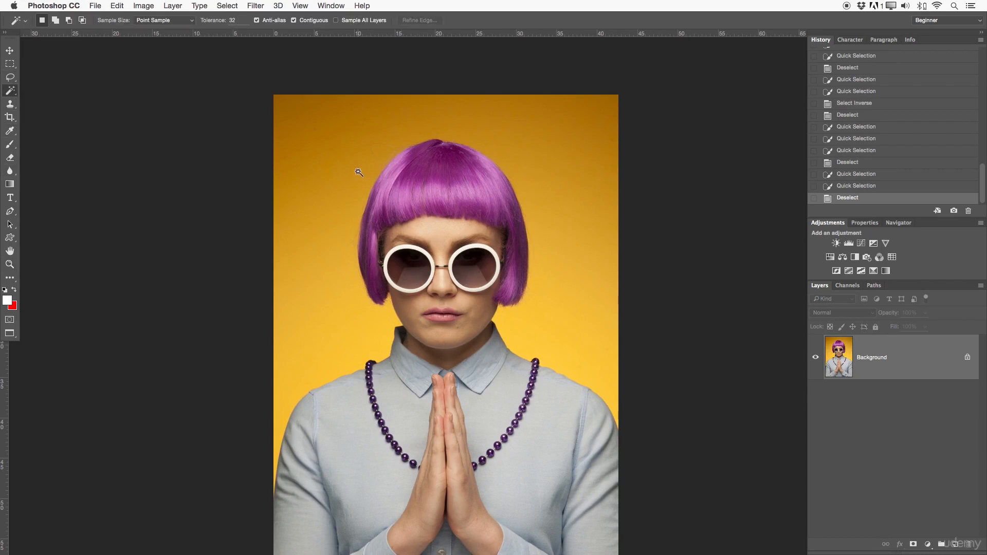
{"action": "scroll", "coordinate": [336, 154], "scroll_direction": "down", "scroll_amount": 2}
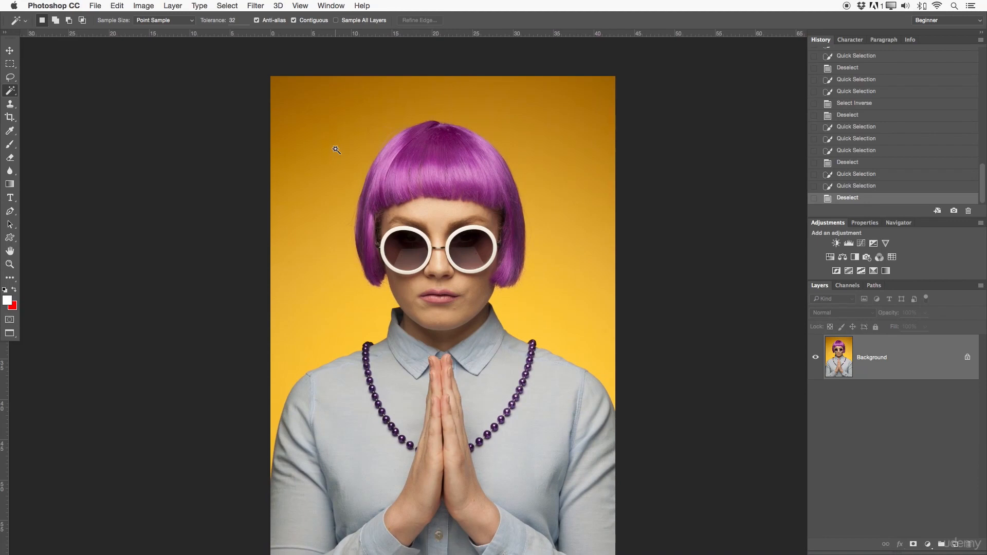
{"action": "left_click", "coordinate": [314, 151]}
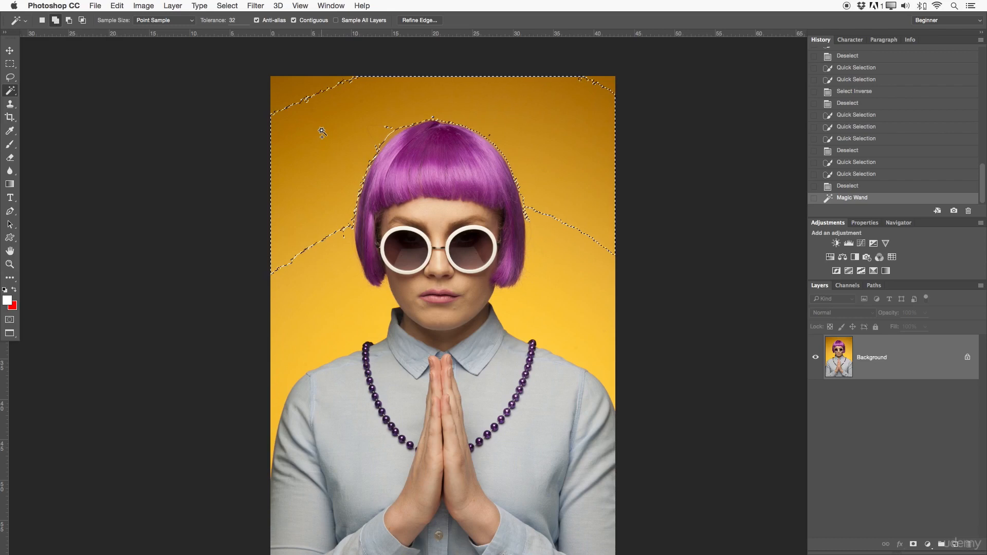
{"action": "left_click", "coordinate": [309, 90]}
{"action": "left_click", "coordinate": [552, 266]}
{"action": "left_click", "coordinate": [351, 257]}
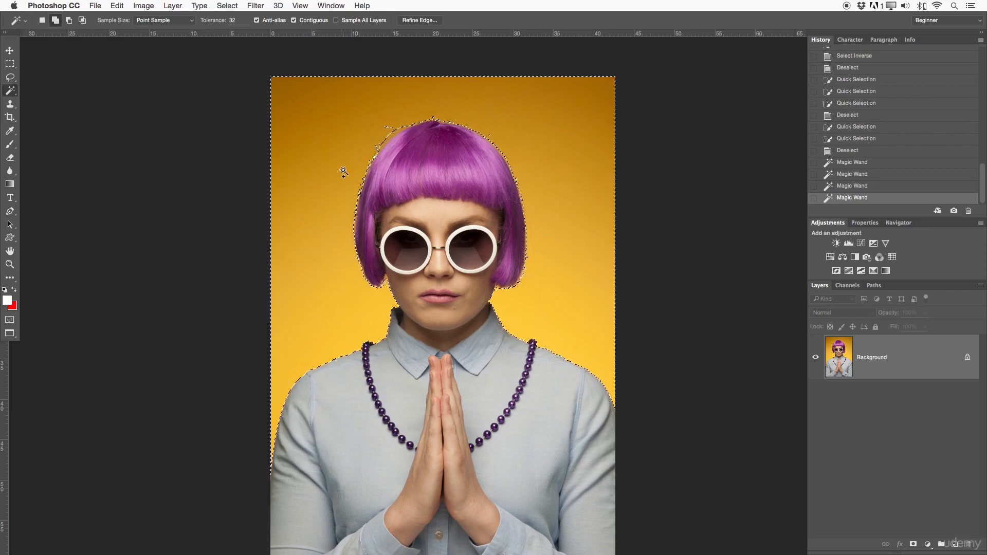
{"action": "left_click", "coordinate": [392, 134]}
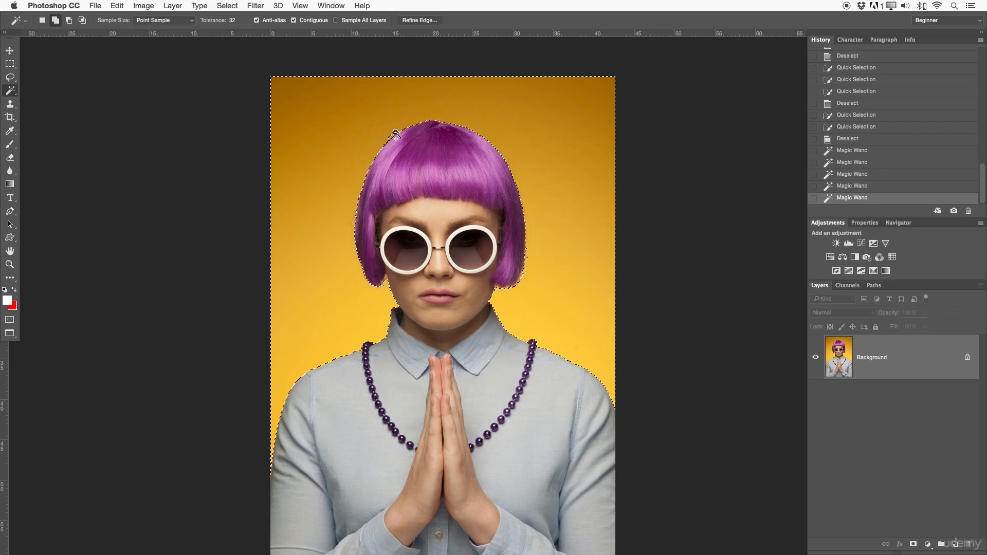
{"action": "left_click", "coordinate": [499, 288], "text": "shift"}
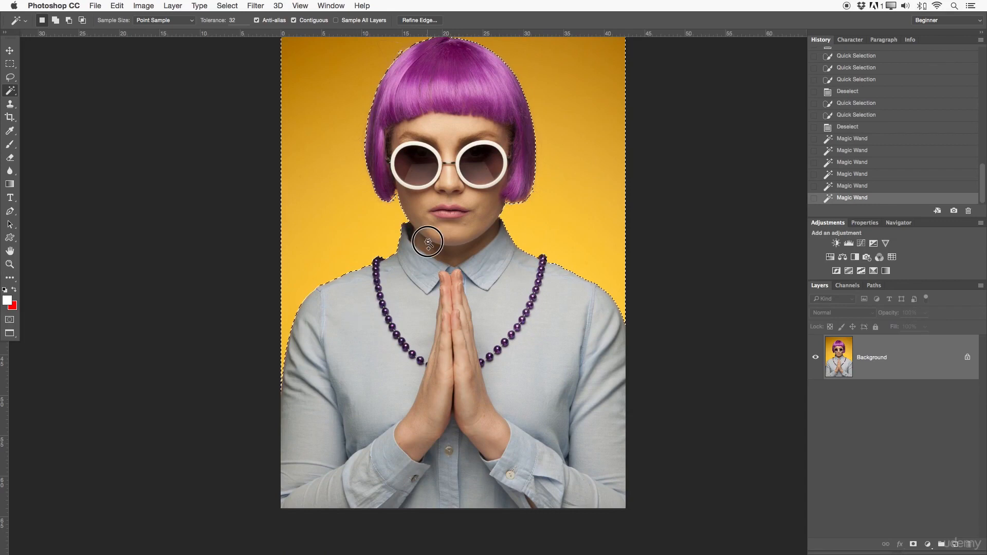
{"action": "left_click_drag", "start_coordinate": [423, 235], "coordinate": [445, 264]}
{"action": "key", "text": "z"}
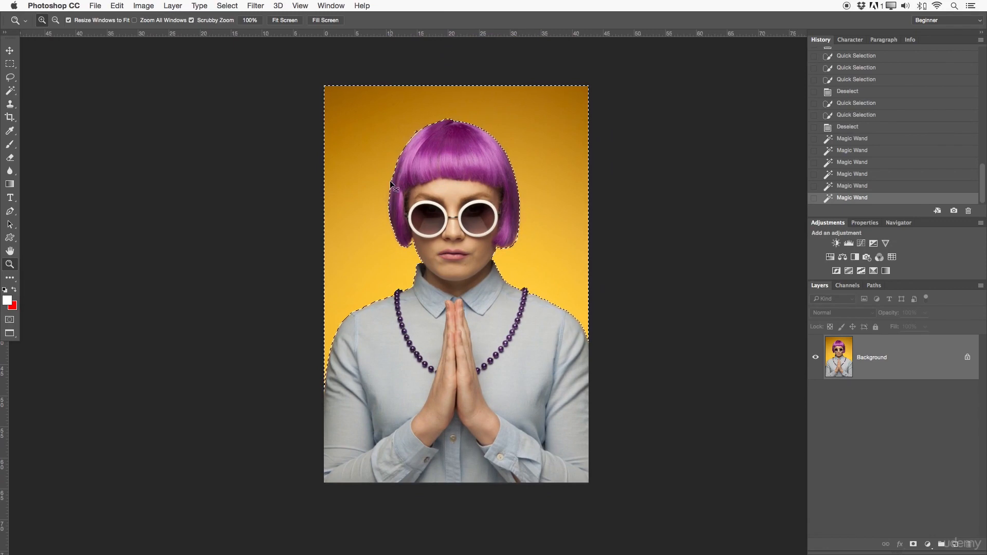
{"action": "key", "text": "super+d"}
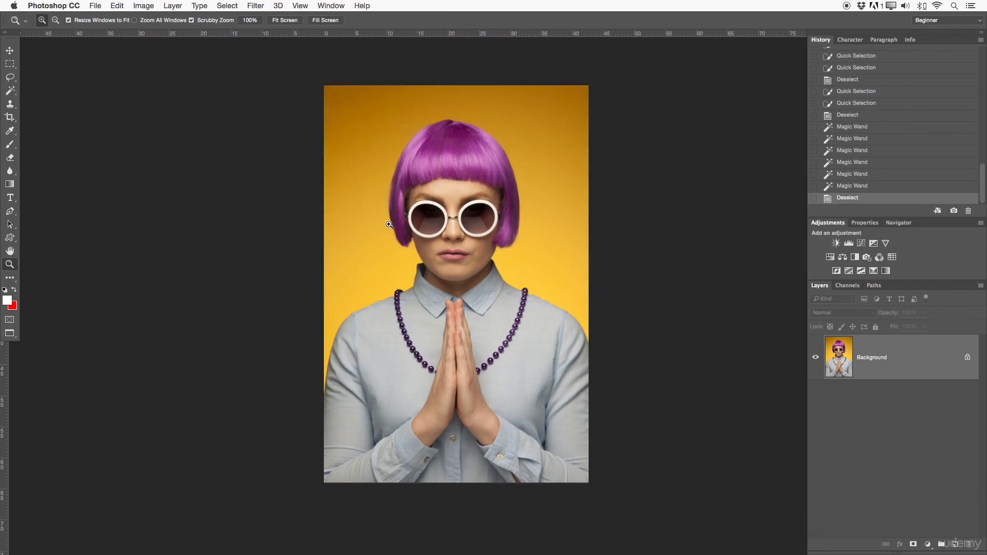
Step: Select the sunglass lens on the image's left side with the Magic Wand, adding its lower rim and dark upper areas
{"action": "left_click", "coordinate": [464, 216]}
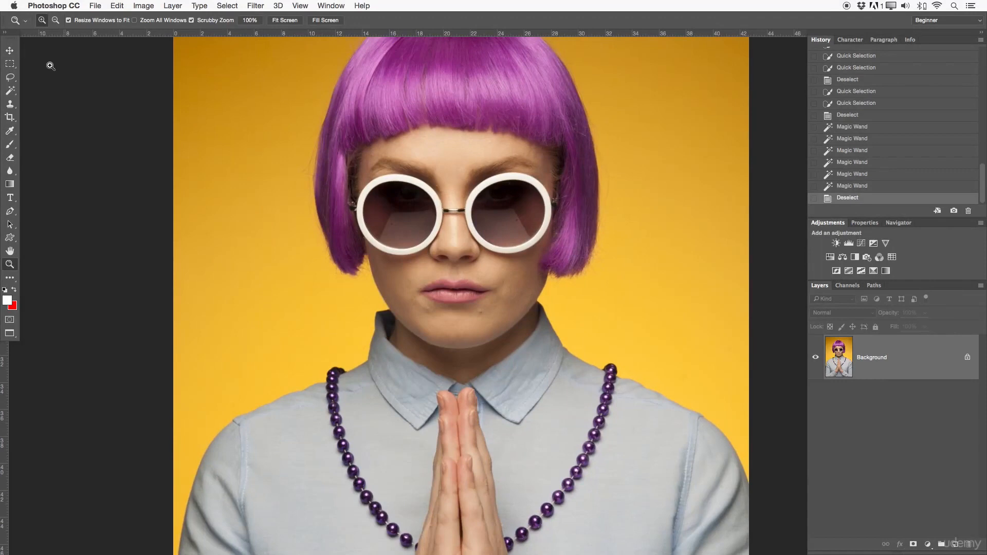
{"action": "left_click", "coordinate": [10, 91]}
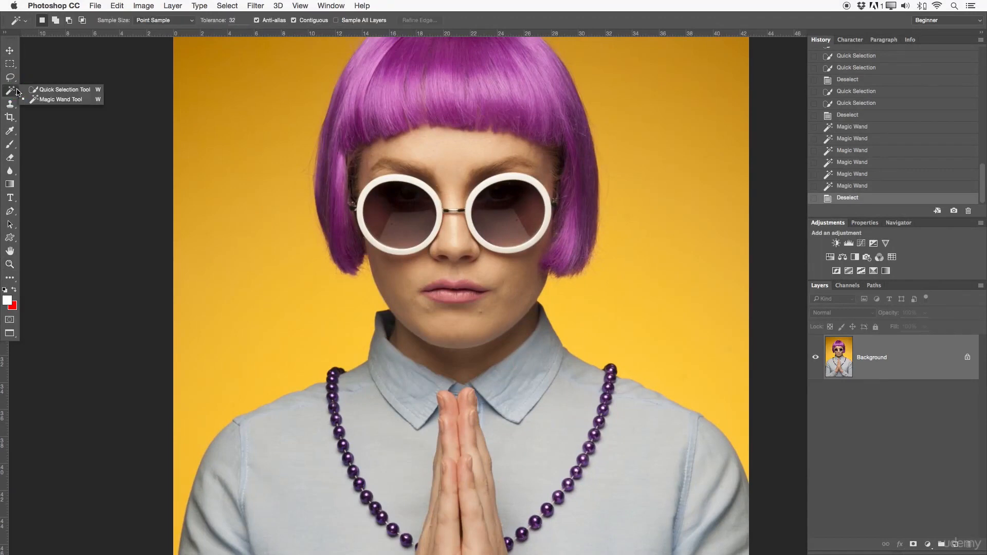
{"action": "left_click", "coordinate": [73, 98]}
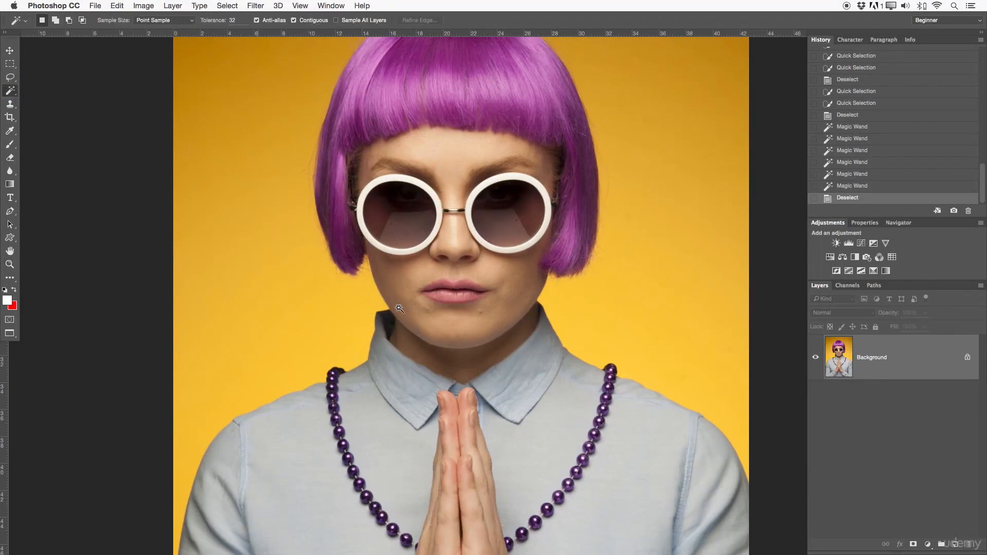
{"action": "left_click", "coordinate": [405, 227]}
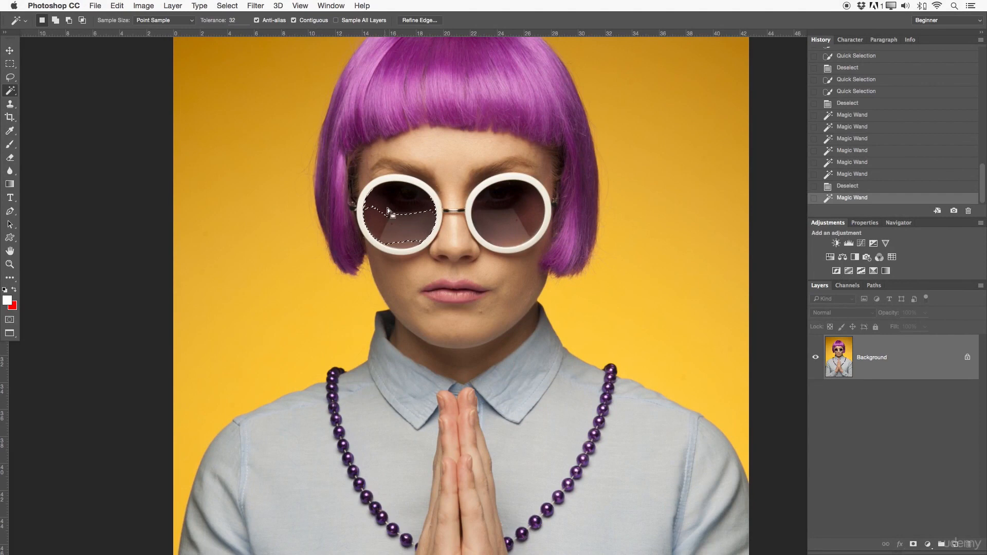
{"action": "left_click", "coordinate": [413, 243], "text": "shift"}
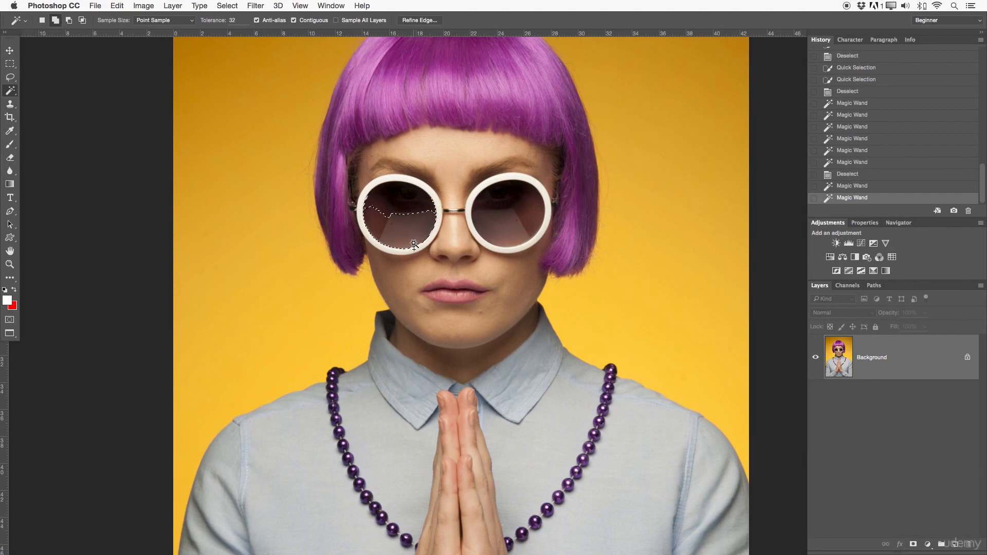
{"action": "left_click", "coordinate": [404, 212], "text": "shift"}
{"action": "left_click", "coordinate": [383, 211], "text": "shift"}
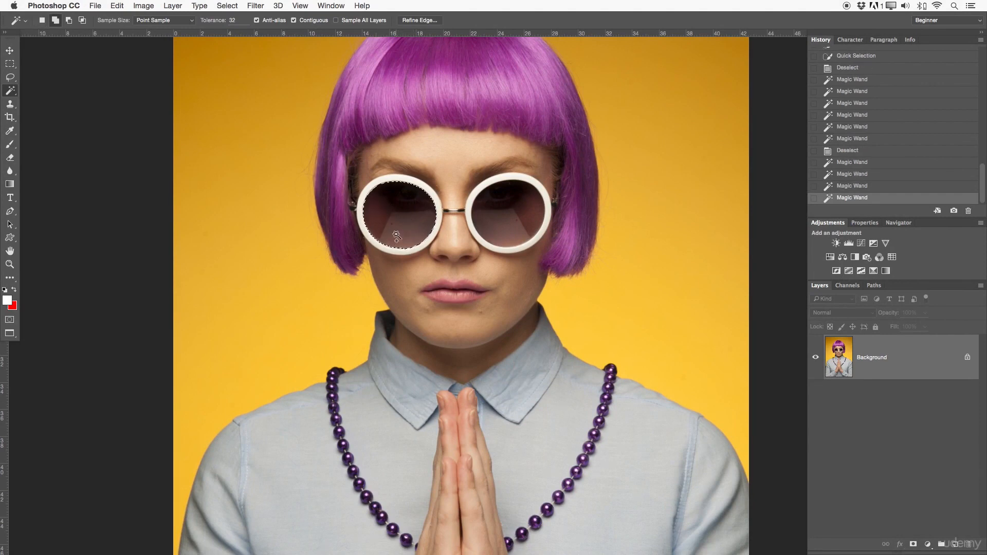
Step: Add the lens on the image's right side to the Magic Wand selection, including its lower edge and dark upper areas
{"action": "key", "text": "z"}
{"action": "left_click_drag", "start_coordinate": [390, 203], "coordinate": [441, 202]}
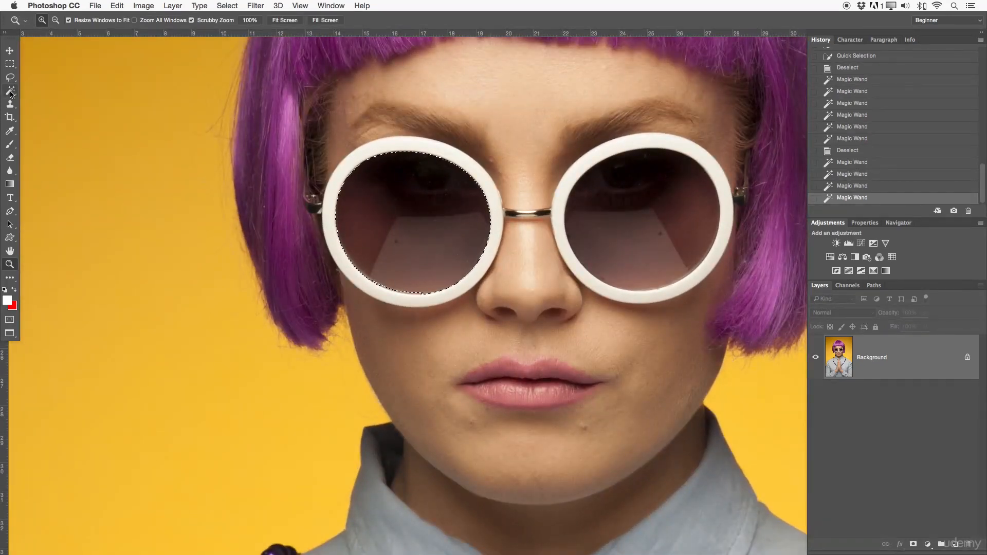
{"action": "key", "text": "w"}
{"action": "left_click", "coordinate": [630, 237], "text": "shift"}
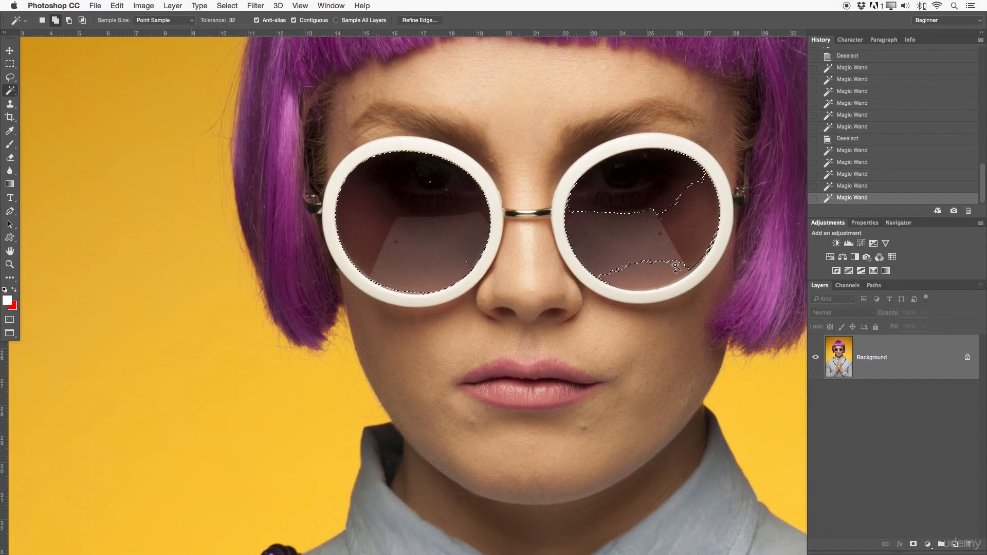
{"action": "left_click", "coordinate": [653, 276]}
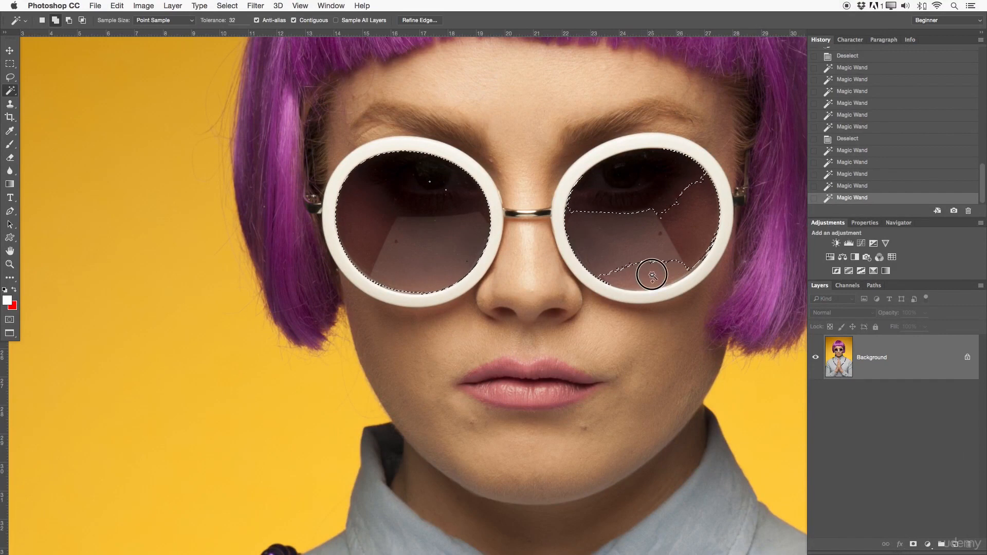
{"action": "left_click", "coordinate": [664, 178]}
{"action": "left_click", "coordinate": [582, 198]}
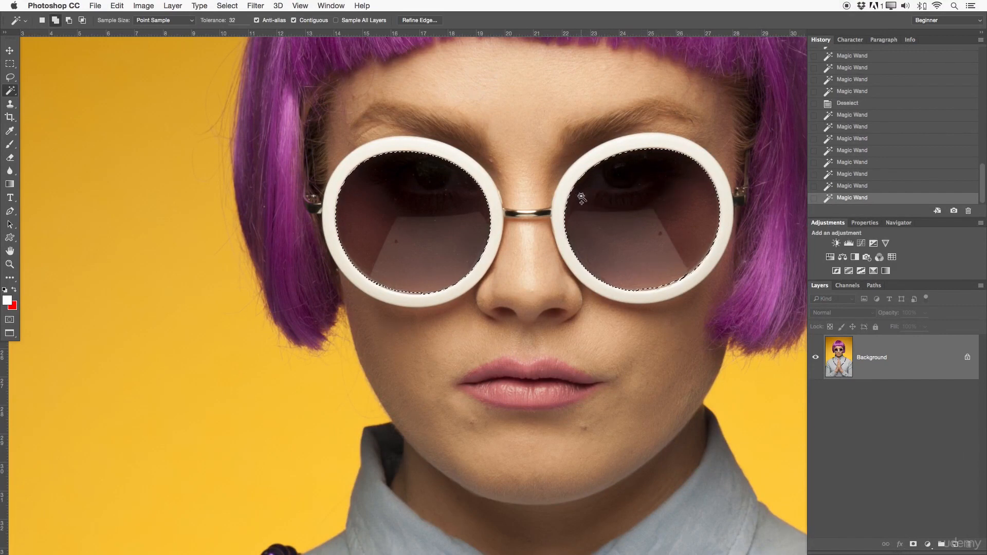
{"action": "left_click", "coordinate": [649, 287]}
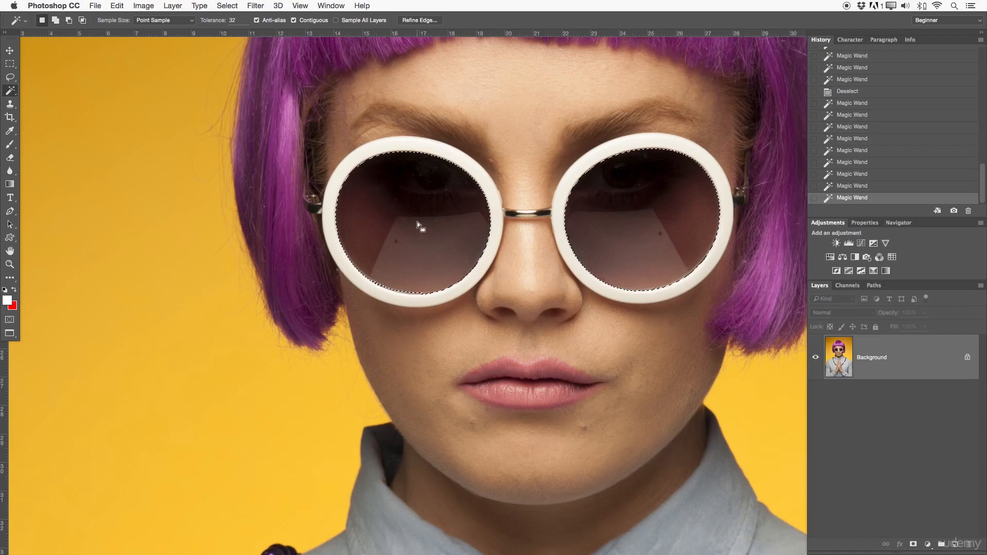
Step: Add the missed sliver along the lower rim of the lens on the image's left side to the selection
{"action": "key", "text": "z"}
{"action": "left_click", "coordinate": [429, 261]}
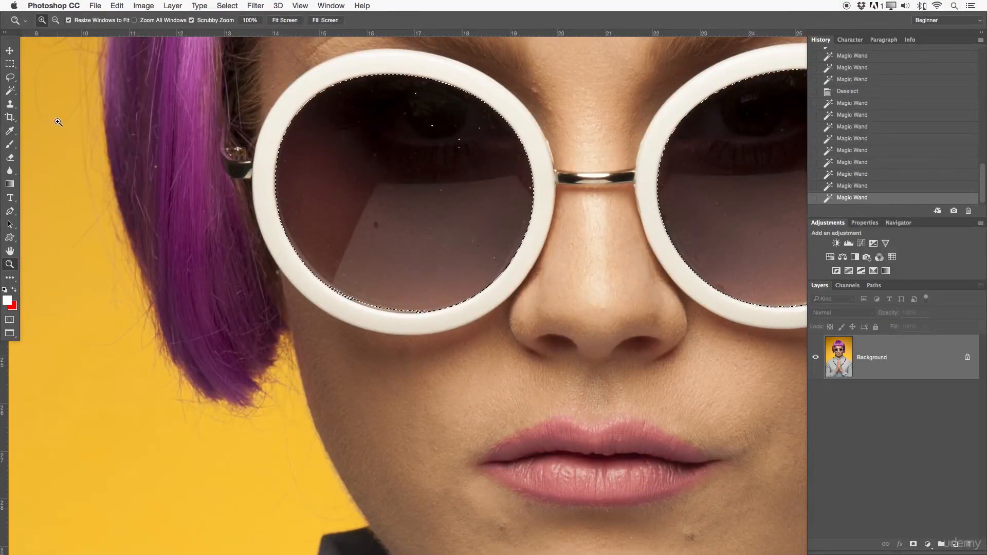
{"action": "key", "text": "w"}
{"action": "left_click", "coordinate": [400, 312]}
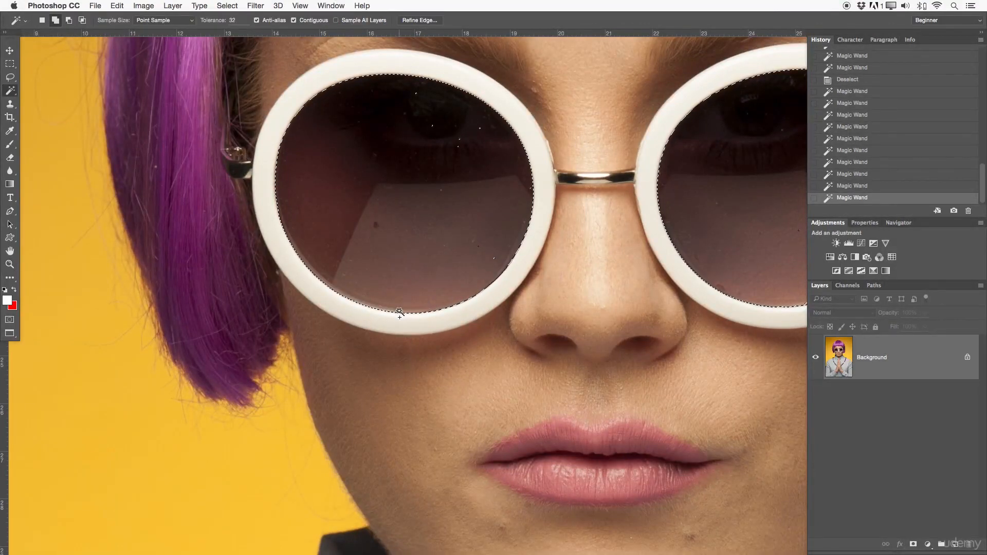
Step: Inspect the lens selection up close for unselected specks, and clear the selection
{"action": "key", "text": "z"}
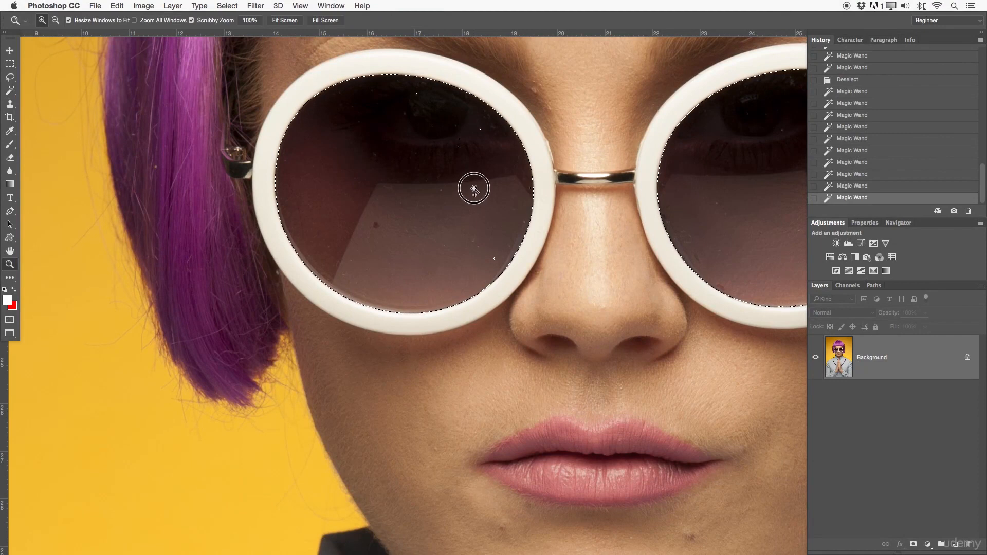
{"action": "left_click", "coordinate": [472, 189]}
{"action": "scroll", "coordinate": [509, 191], "scroll_direction": "up", "scroll_amount": 3}
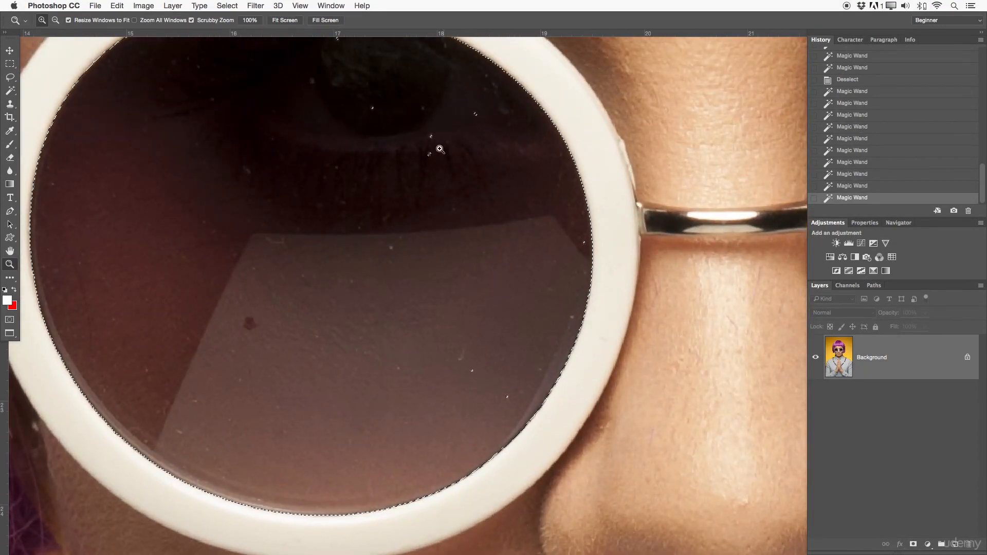
{"action": "left_click_drag", "start_coordinate": [343, 89], "coordinate": [342, 220]}
{"action": "left_click_drag", "start_coordinate": [531, 251], "coordinate": [497, 237]}
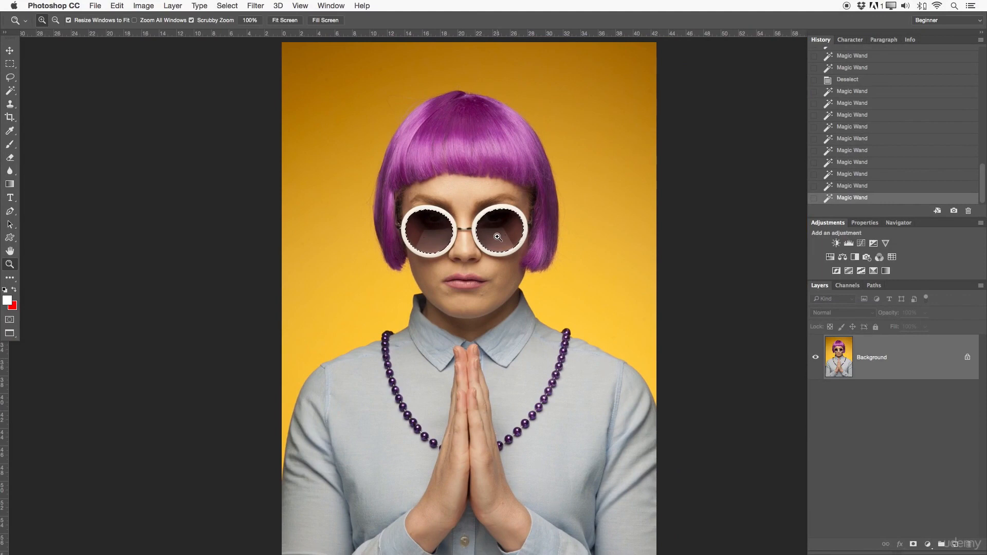
{"action": "key", "text": "ctrl+d"}
{"action": "key", "text": "ctrl+minus"}
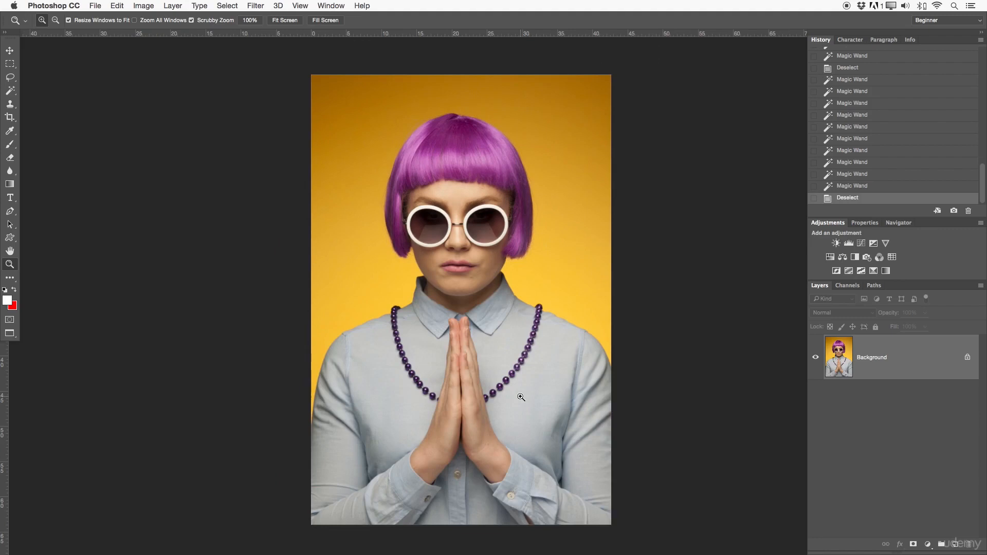